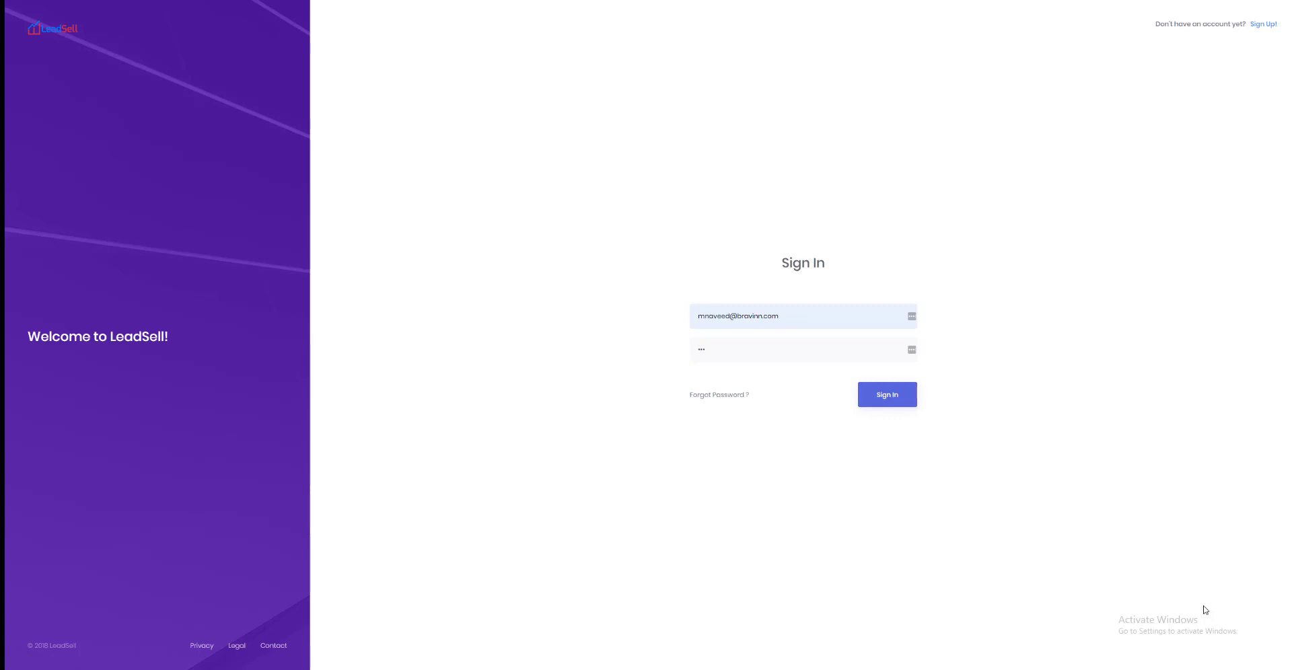
Step: Sign in to LeadSell with the prefilled credentials and dismiss the offer to save the password
click(894, 404)
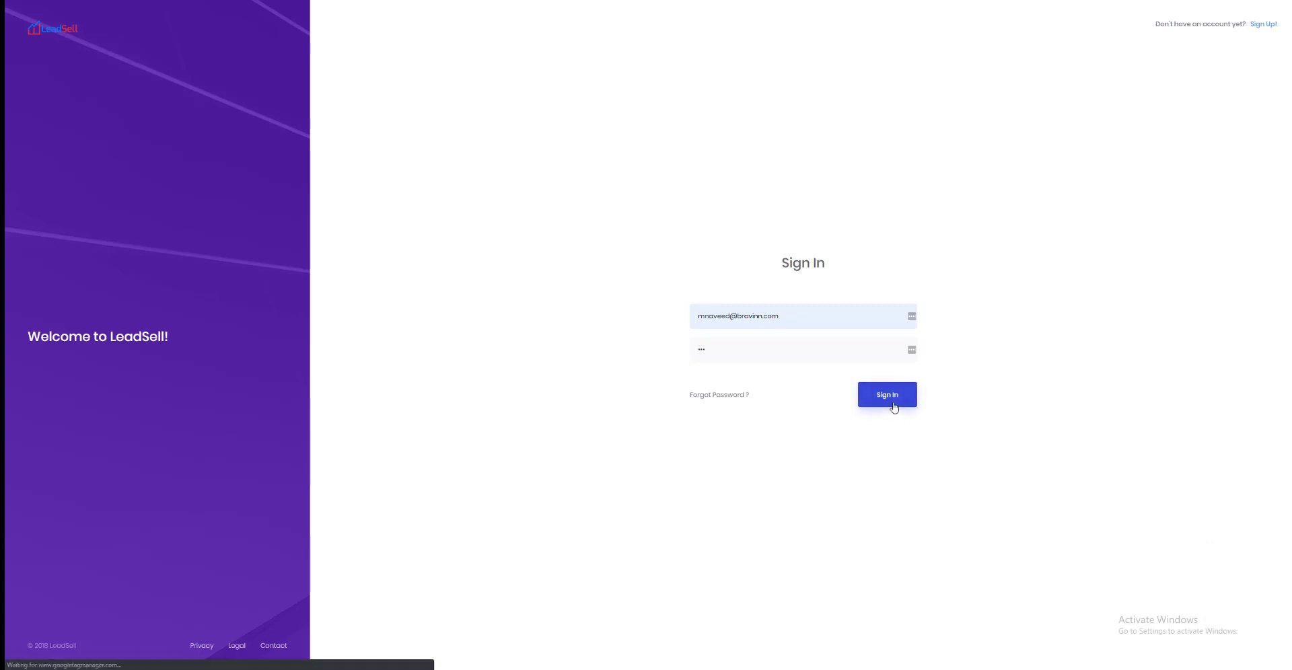
click(895, 408)
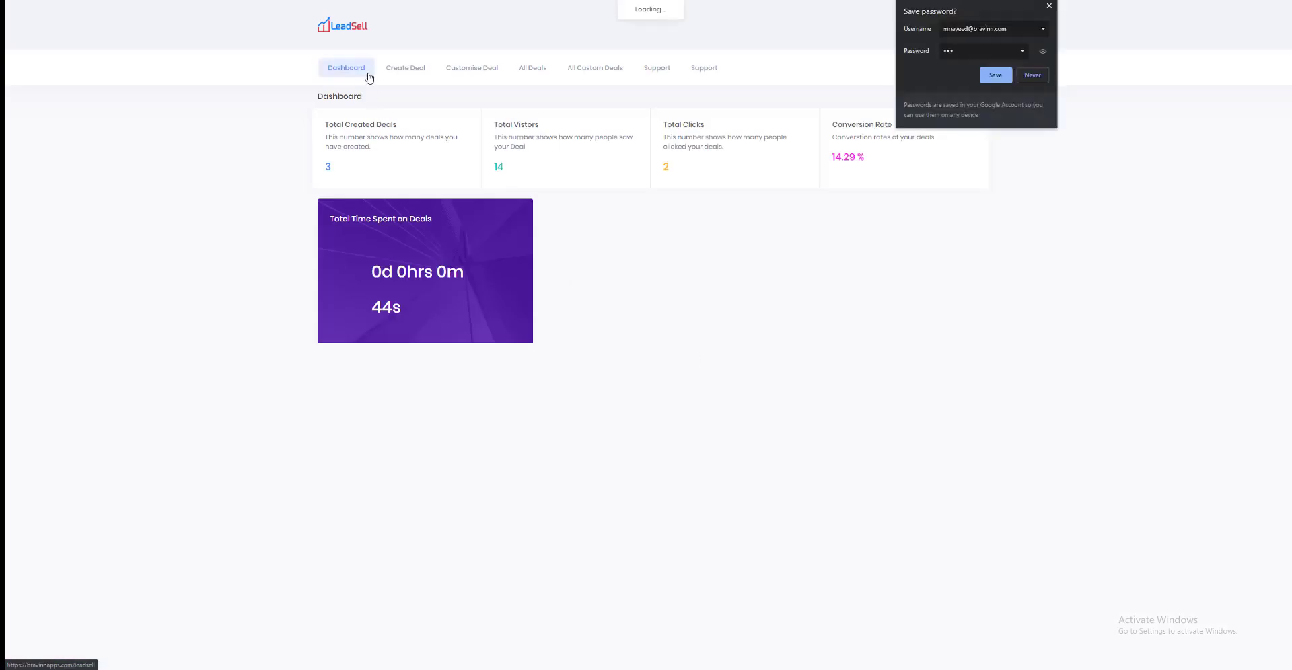
click(1056, 10)
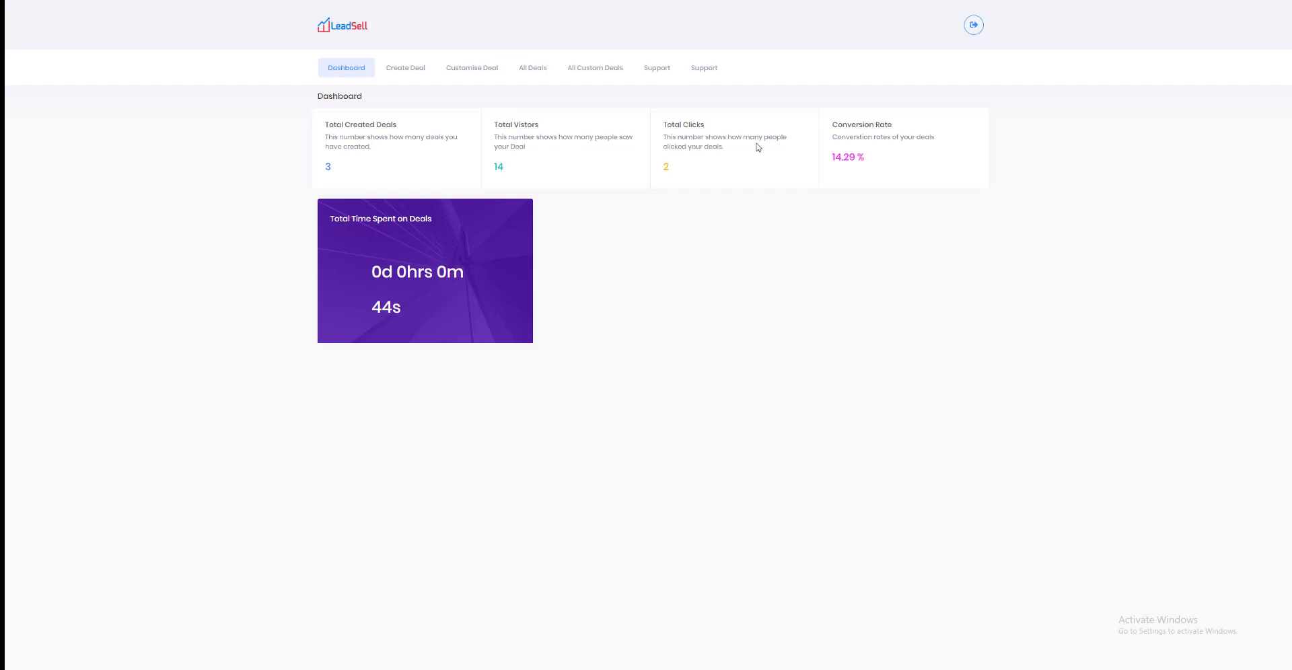
Step: Look over the designs for creating a deal and the customisable deal templates, ending back on the deal creation page
click(425, 70)
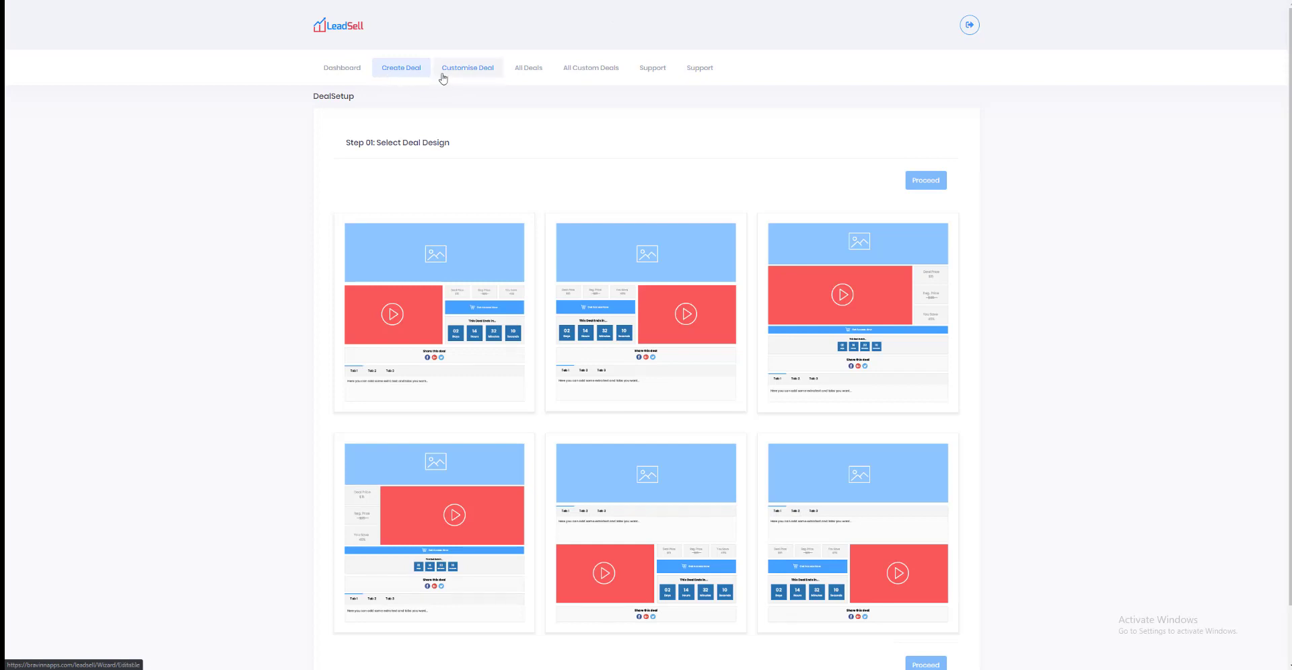
click(442, 74)
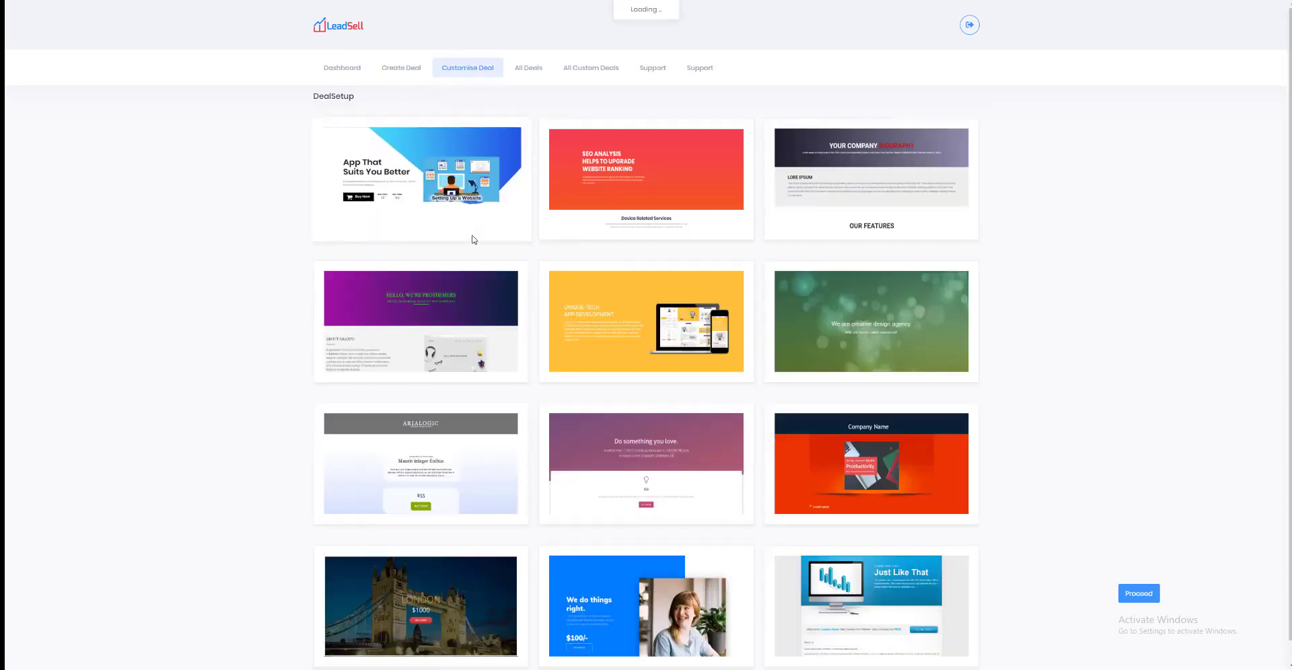
scroll(433, 211, down, 1)
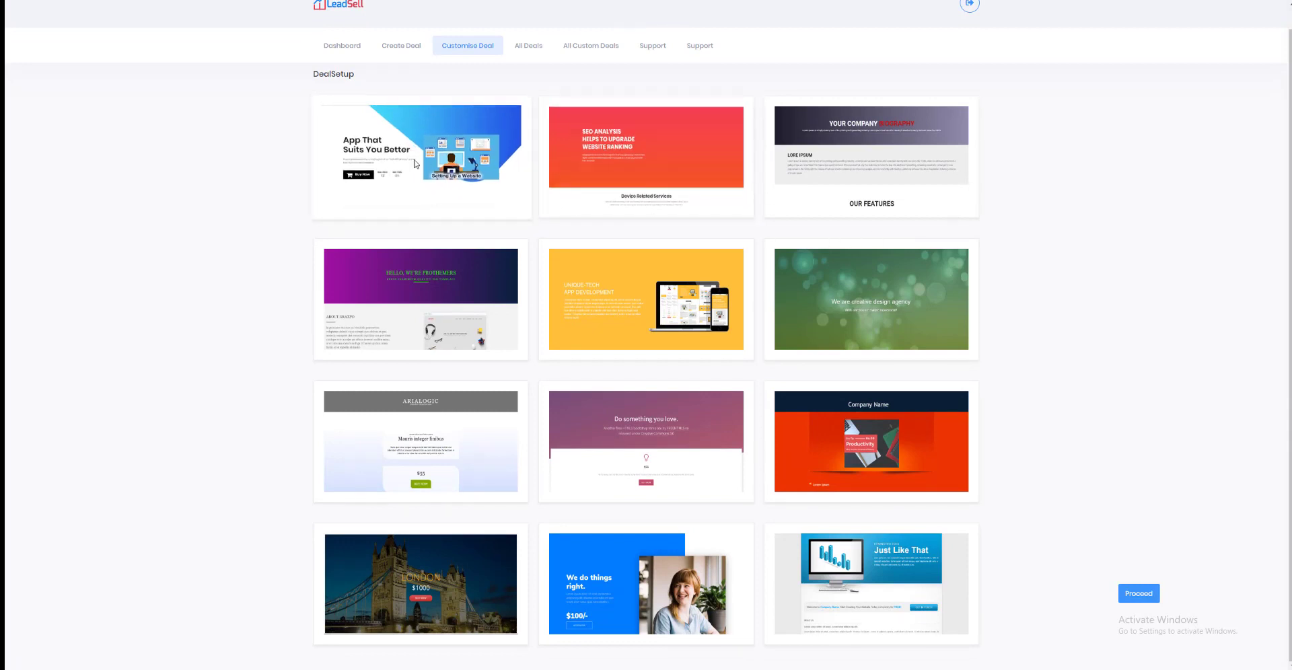
scroll(431, 134, up, 1)
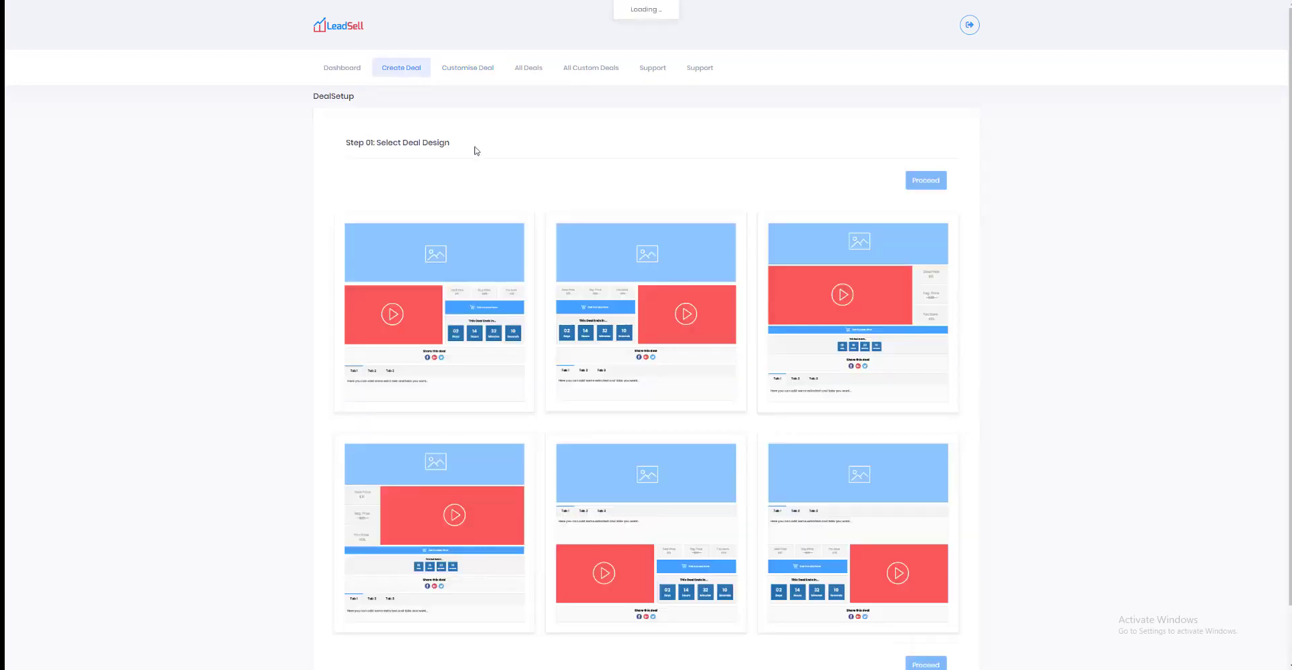
Step: Select the first deal design, with the video beside the price and countdown blocks, and proceed to the Deal Data step
scroll(505, 289, down, 1)
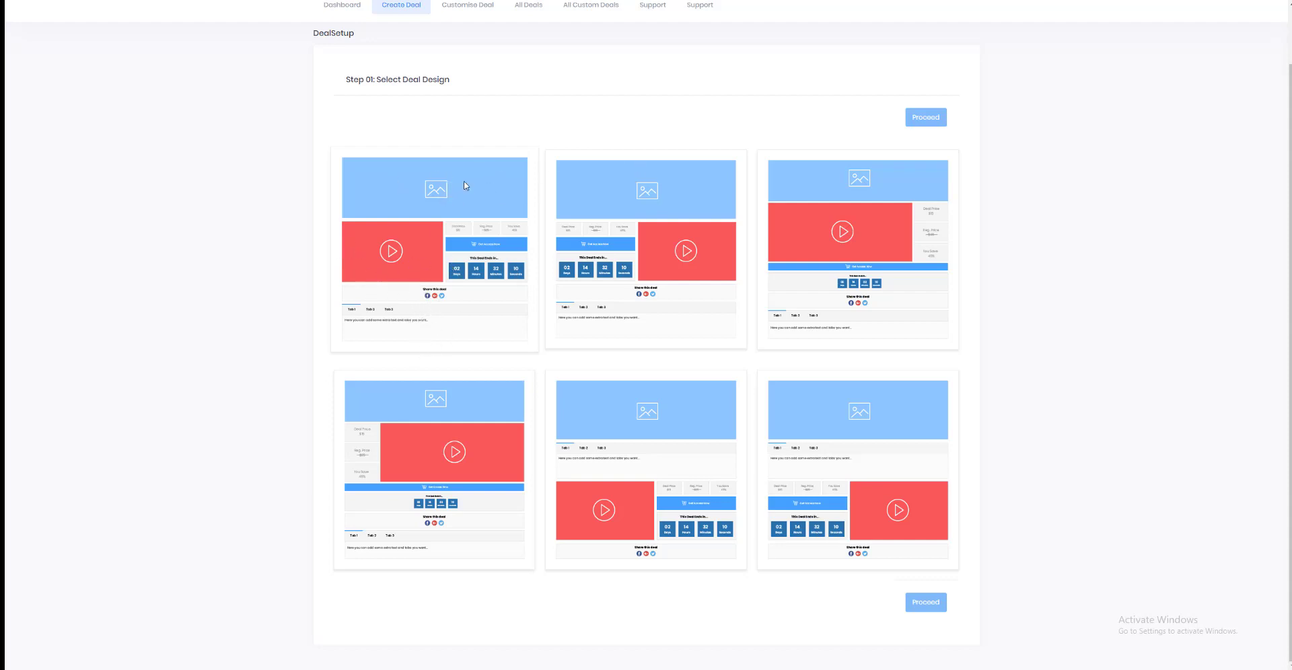
click(464, 240)
click(926, 117)
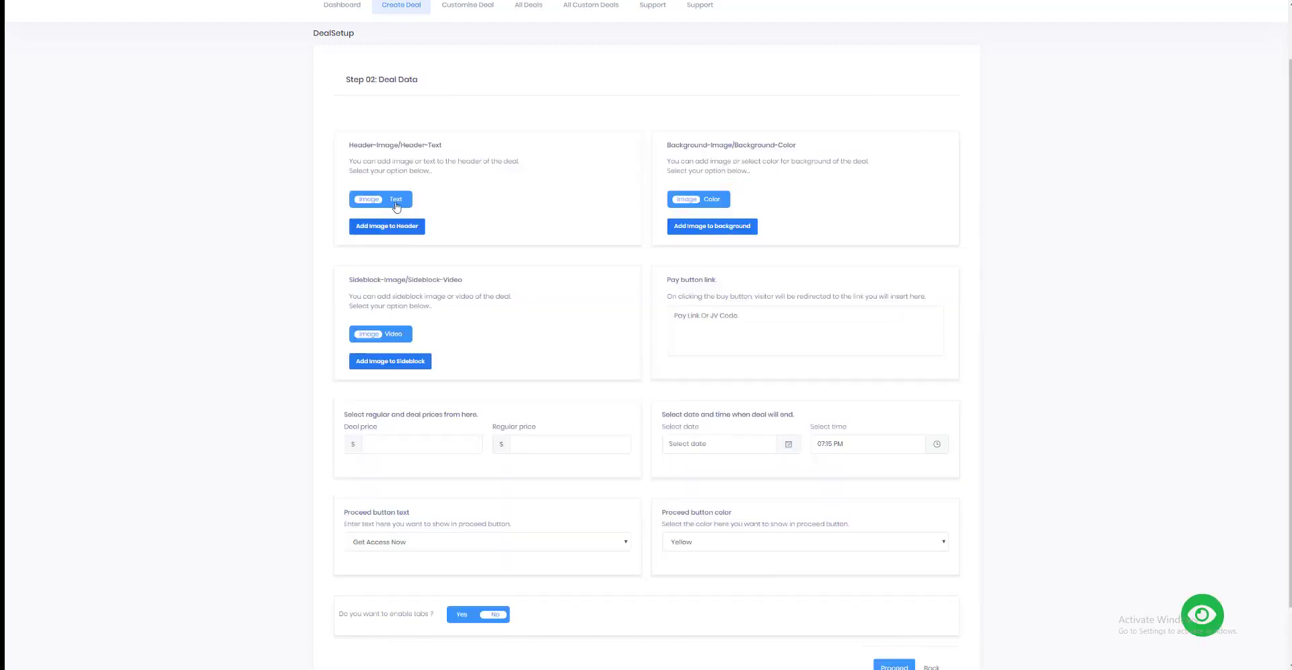
Step: Add the image Untitled-2.jpg from the Desktop to the deal's header
scroll(453, 213, up, 1)
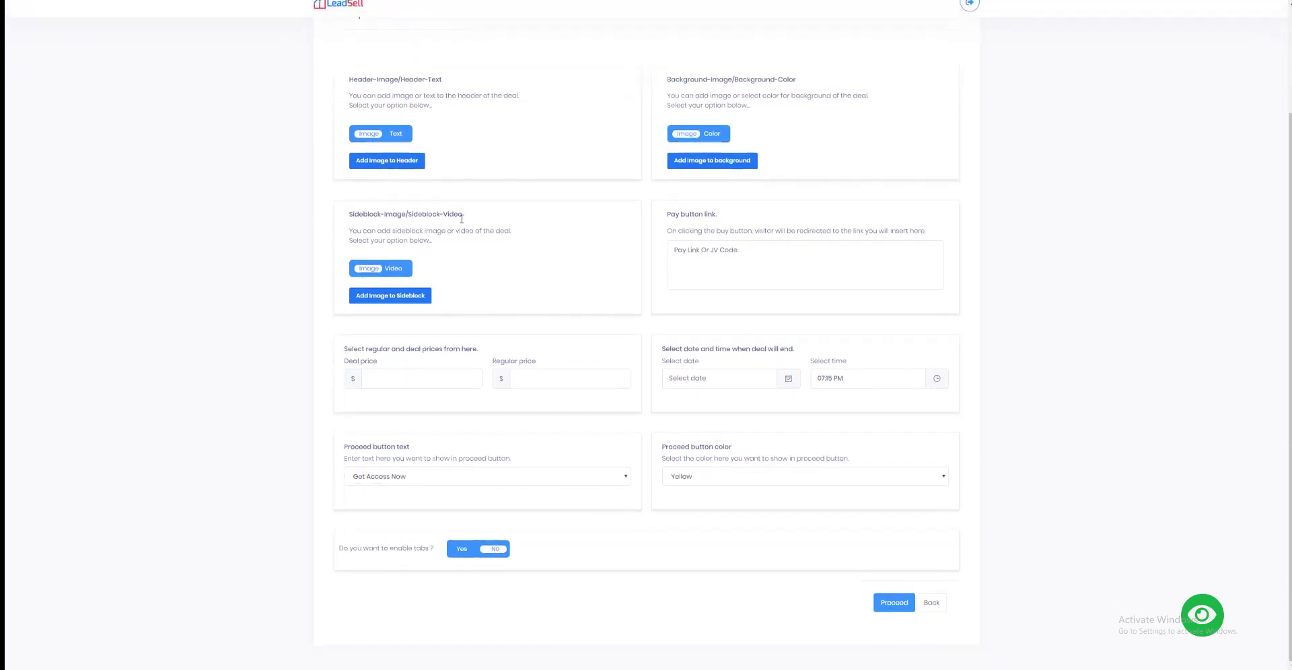
scroll(407, 163, down, 2)
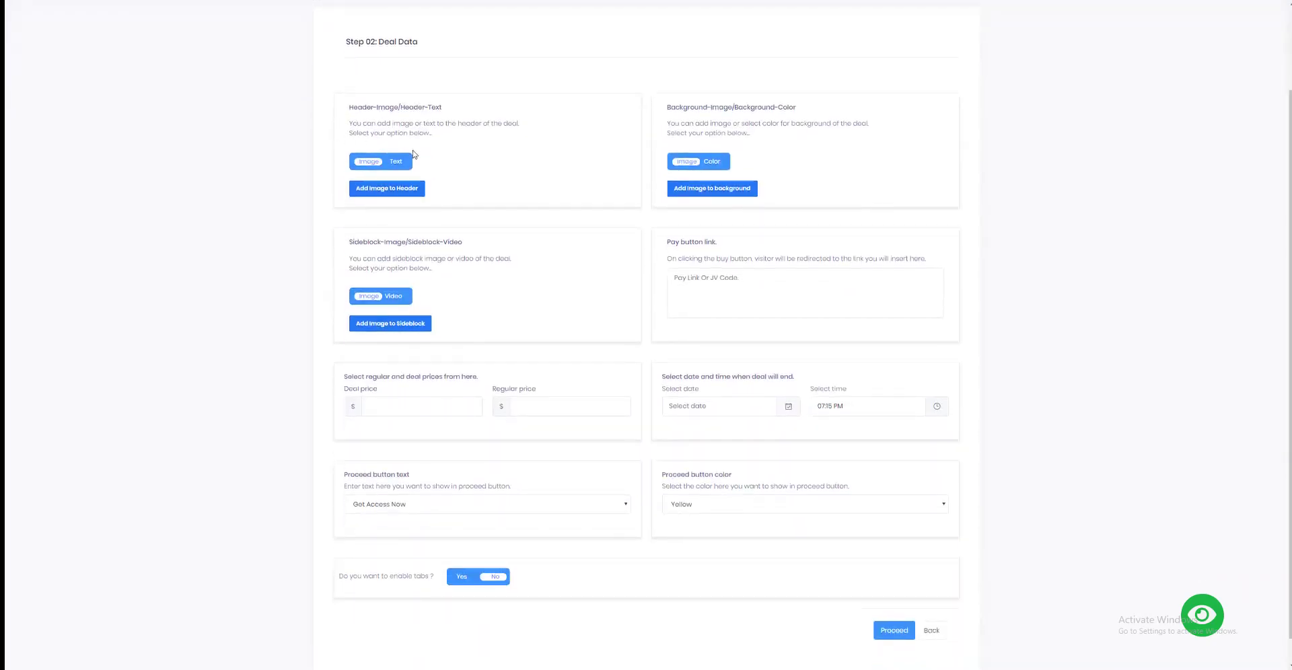
click(416, 193)
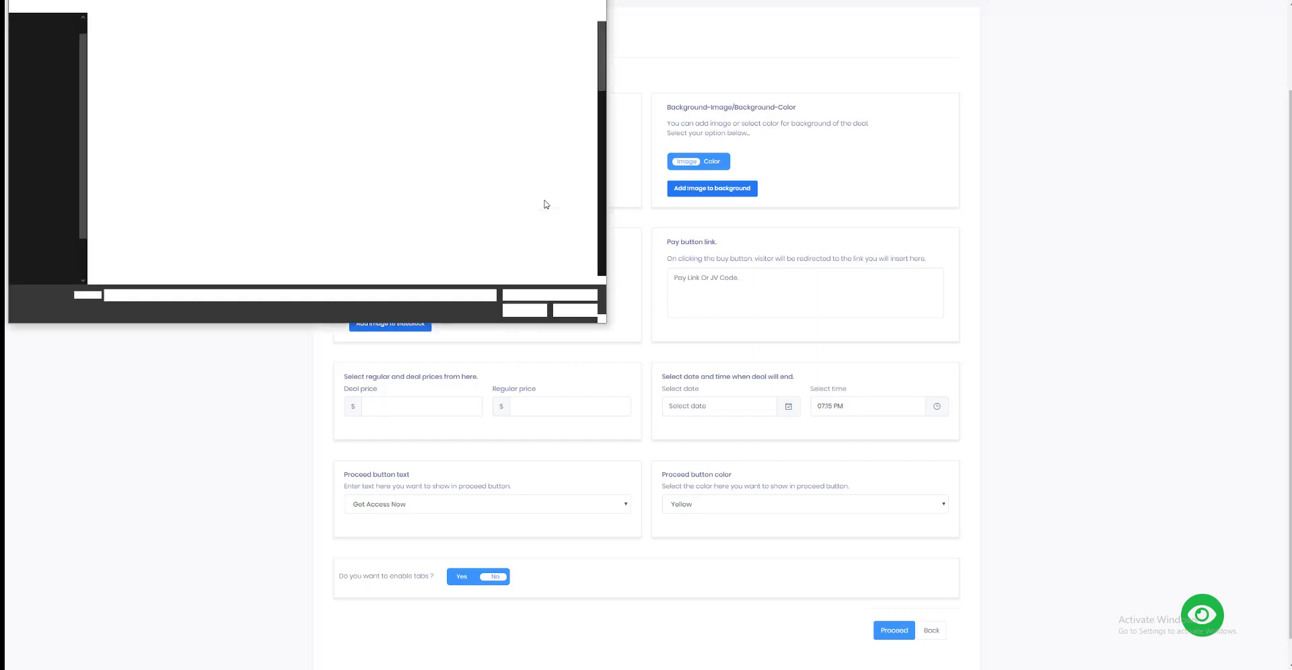
scroll(530, 195, down, 10)
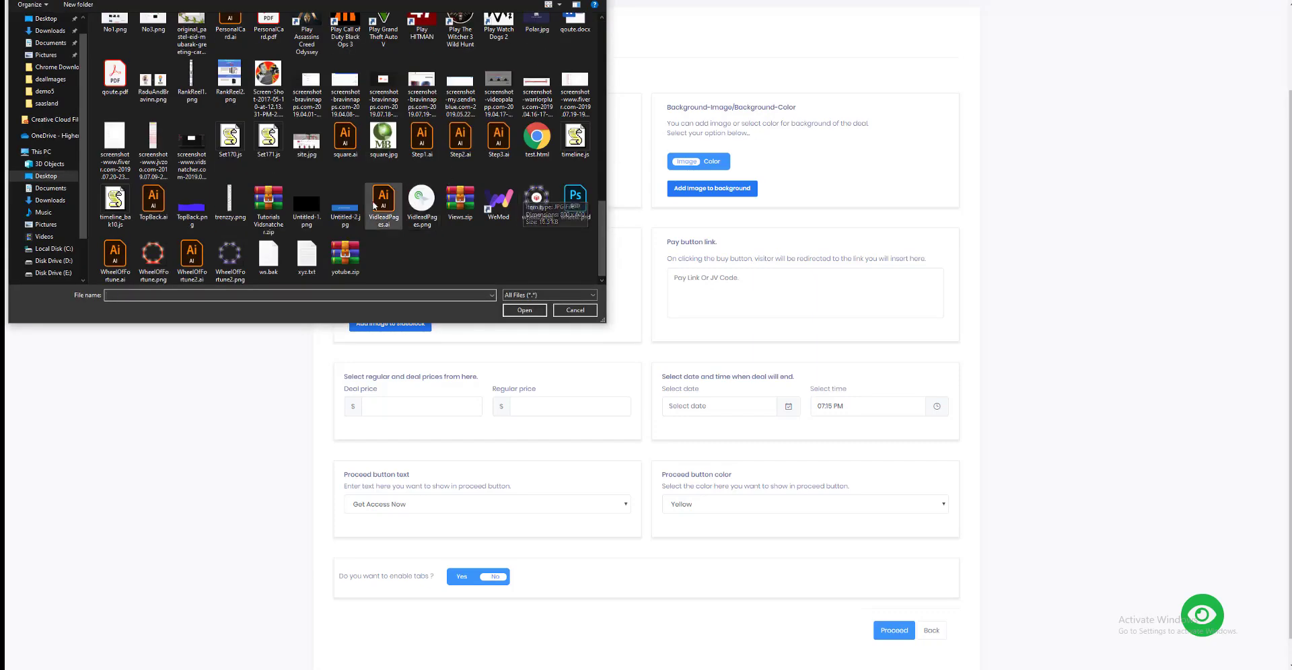
click(346, 206)
double_click(361, 206)
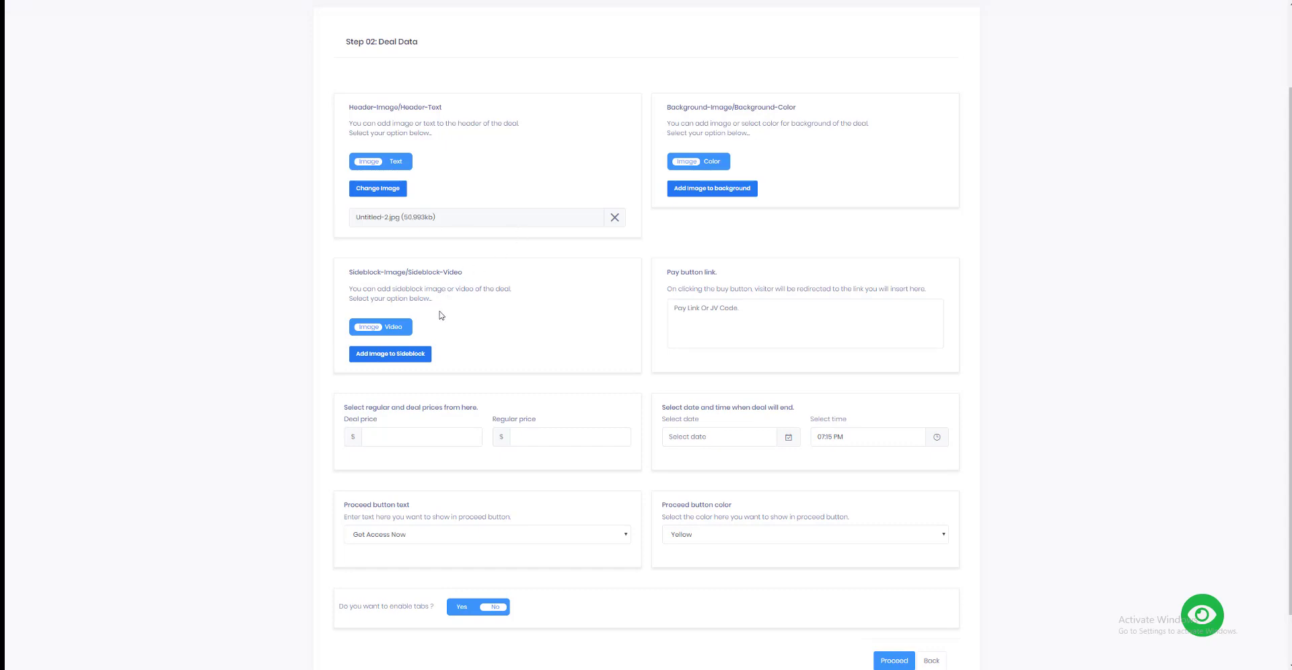
Step: Set the sideblock to Video and insert the embed code copied from the YouTube video "Best Amazon Prime Day Deals (2019 UPDATED)"
click(393, 328)
click(412, 352)
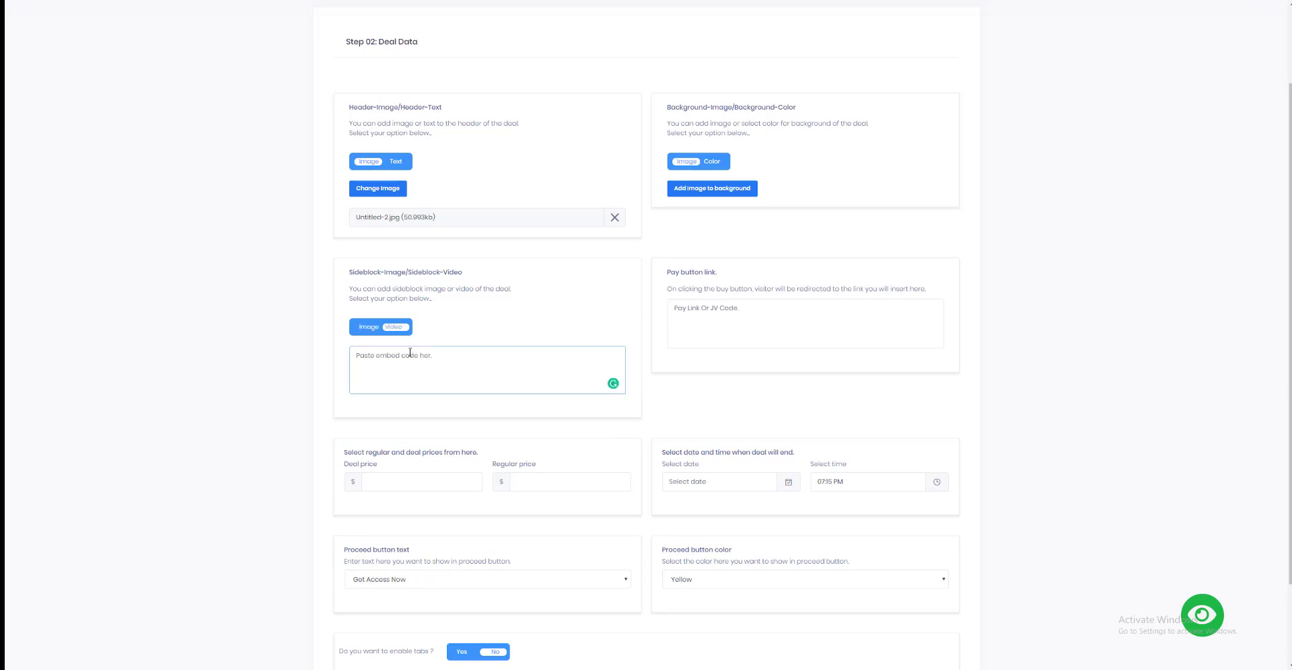
text(https://bravinnapps.com/loadsell/Home/ThankYou?Id=1XooisWIKY+rKPBI7B+xag==)
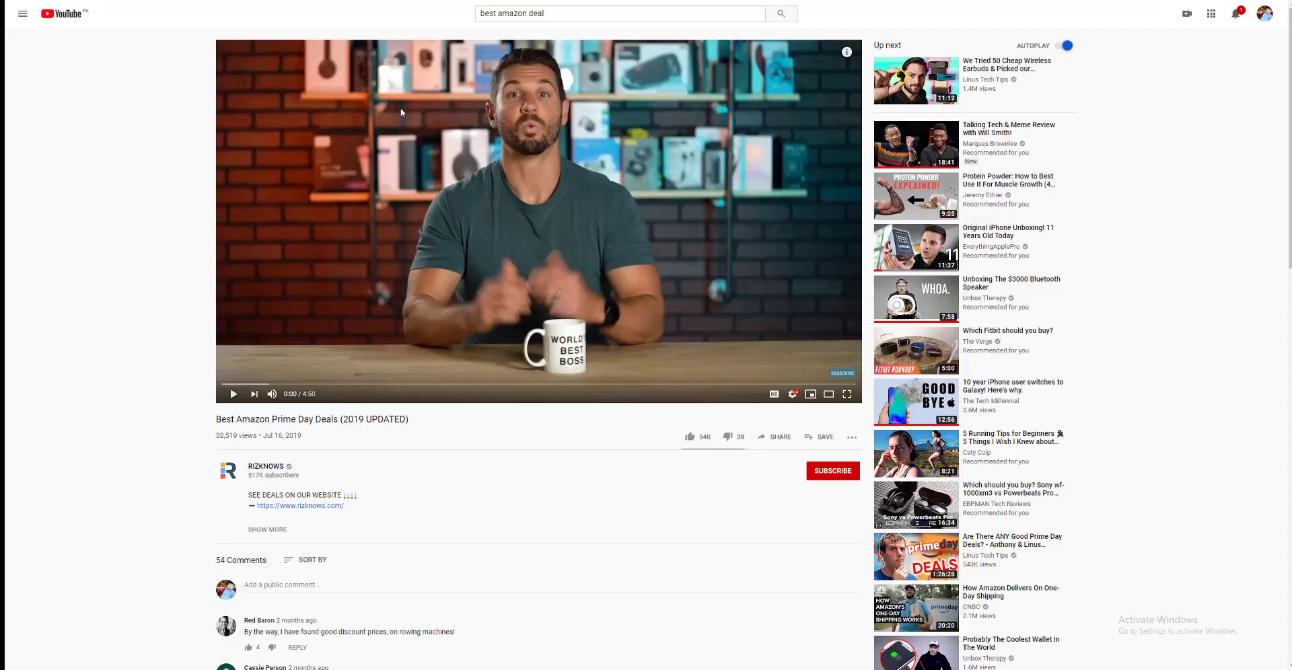
right_click(460, 169)
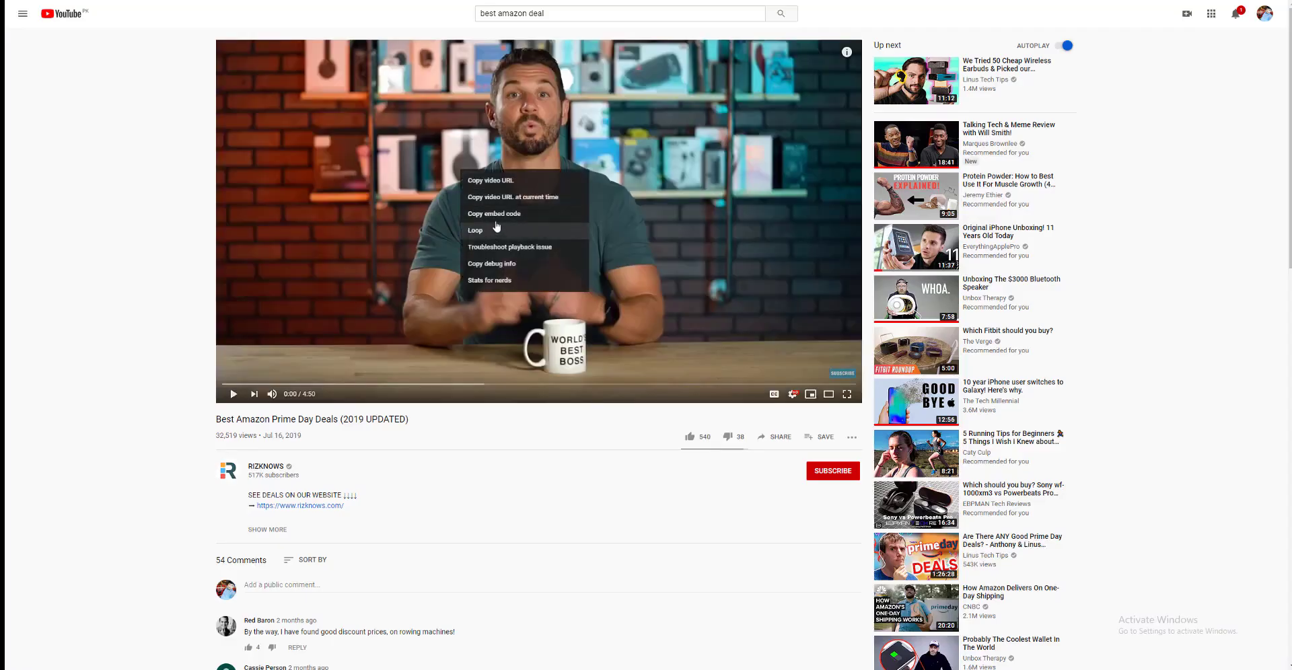
click(501, 211)
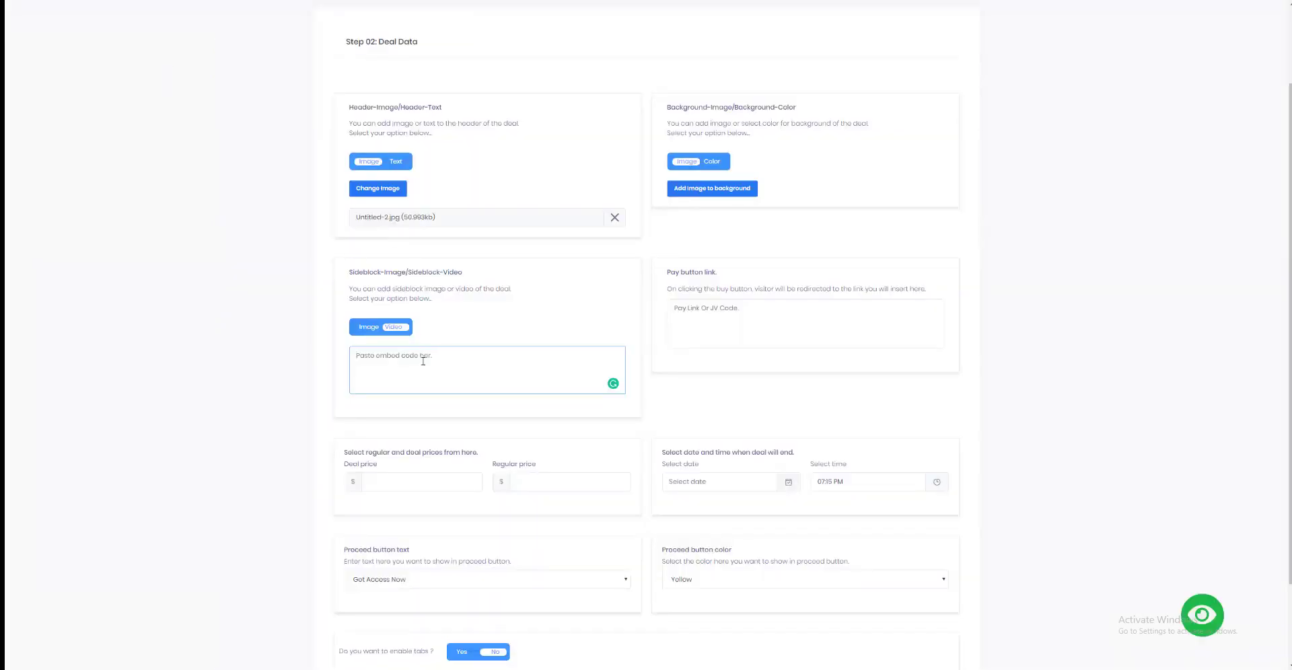
key(ctrl+a)
text(<iframe width="1280" height="720" src="https://www.youtube.com/embed/qf6Hq8DXxXY" frameborder="0" allow="accelerometer; autoplay; encrypted-media; gyroscope; picture-in-picture" allowfullscreen></iframe>)
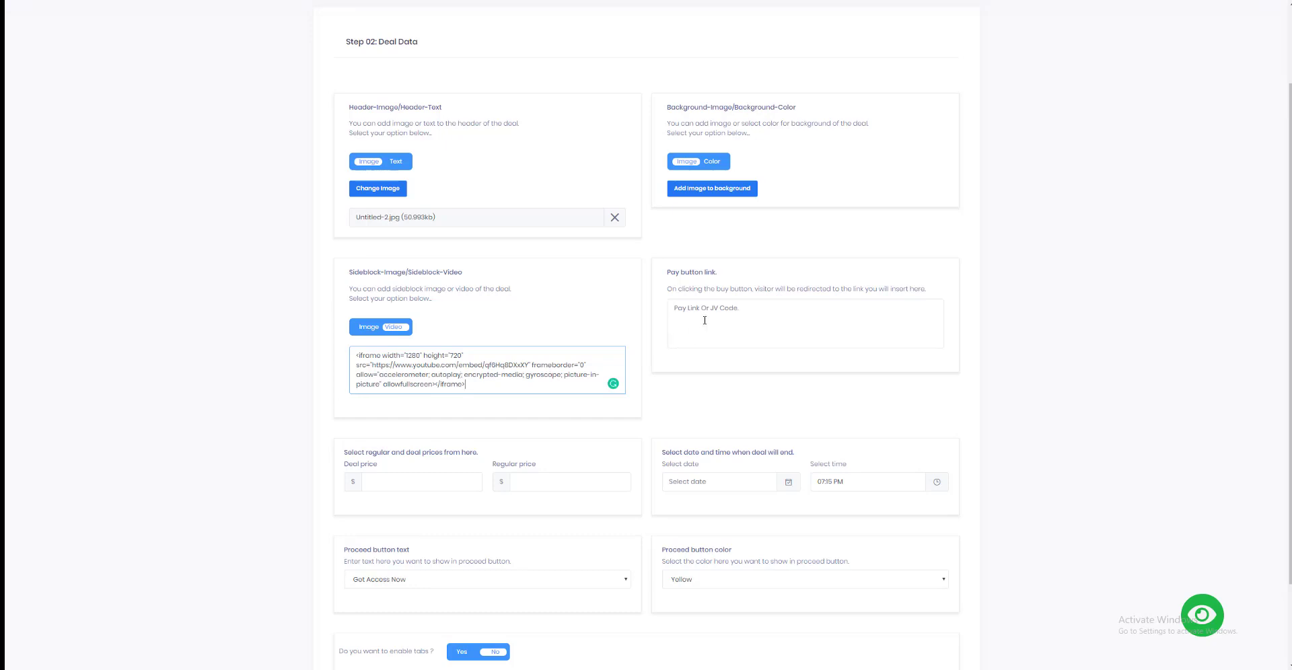
Step: Switch the deal background from image to color and set it to light gray #ebebeb
scroll(700, 296, up, 1)
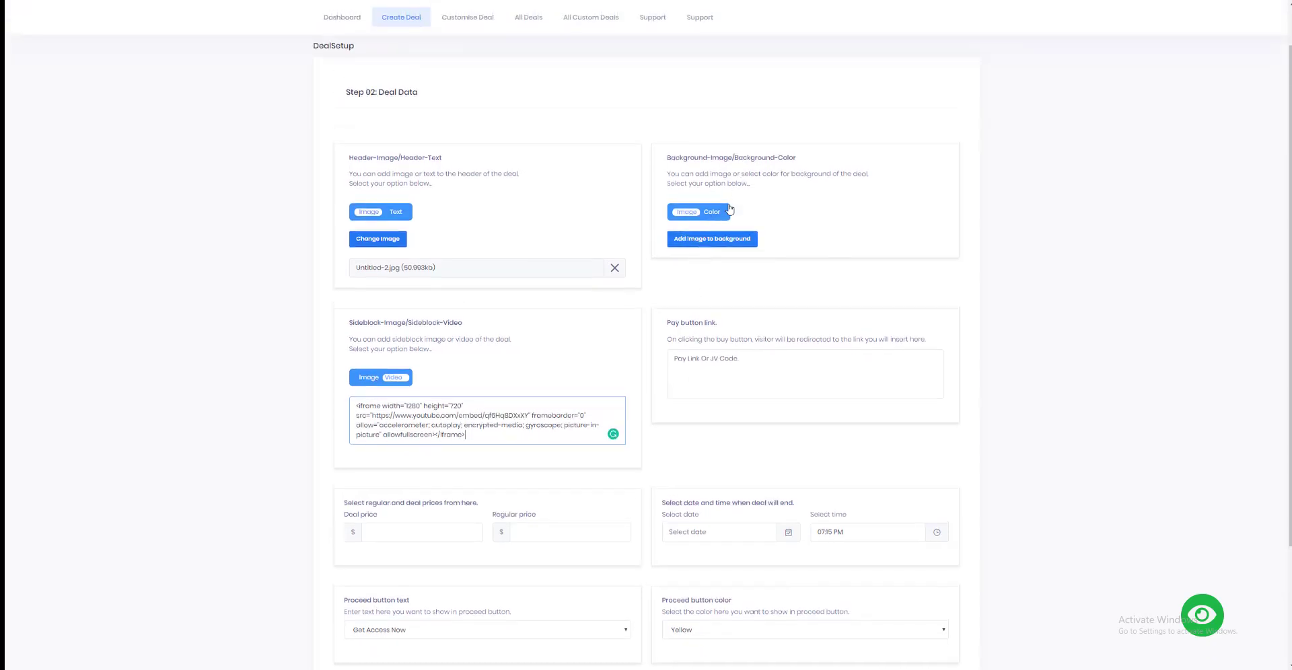
click(713, 213)
click(710, 240)
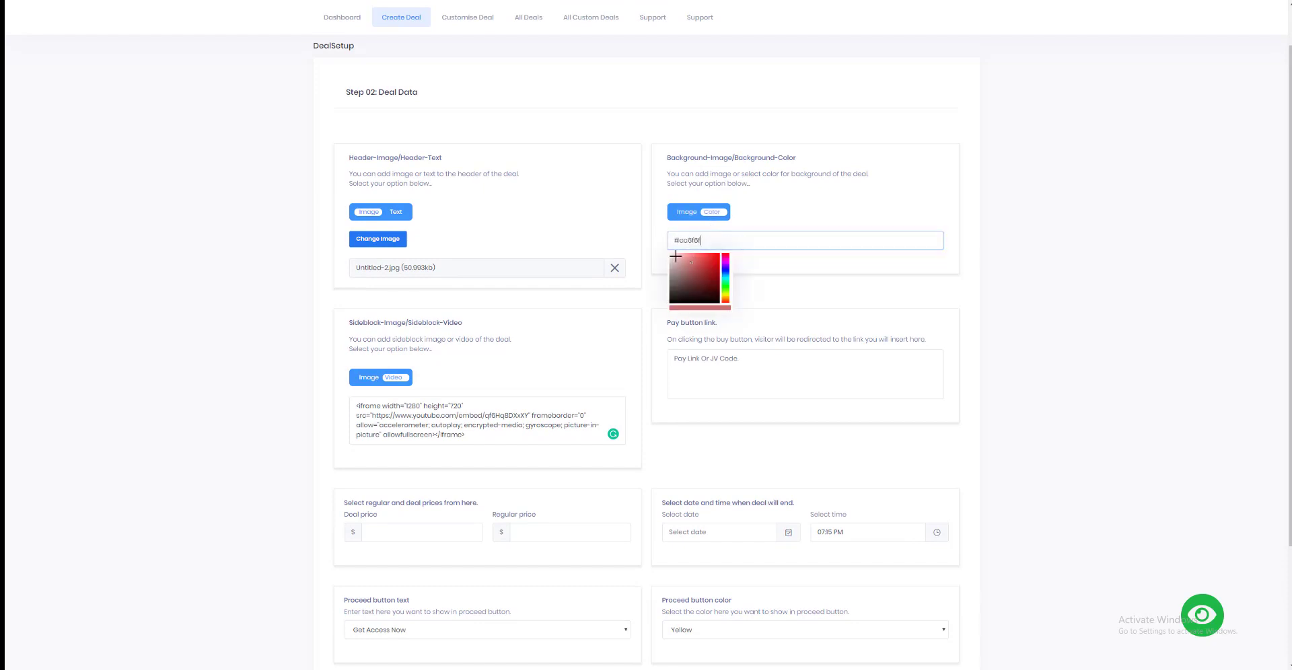
drag(675, 257, 667, 257)
click(791, 263)
scroll(741, 318, down, 2)
click(726, 282)
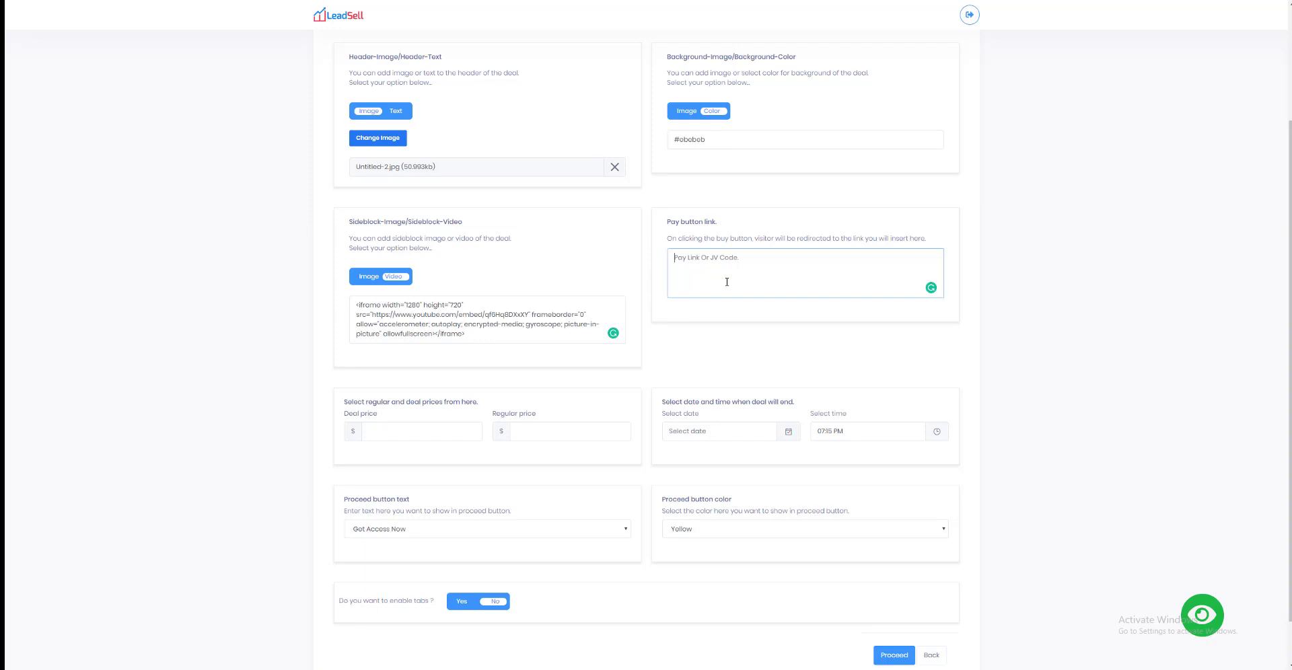
text(http://bravinn.com)
Step: Set the deal price to $34 and the regular price to $67
click(444, 435)
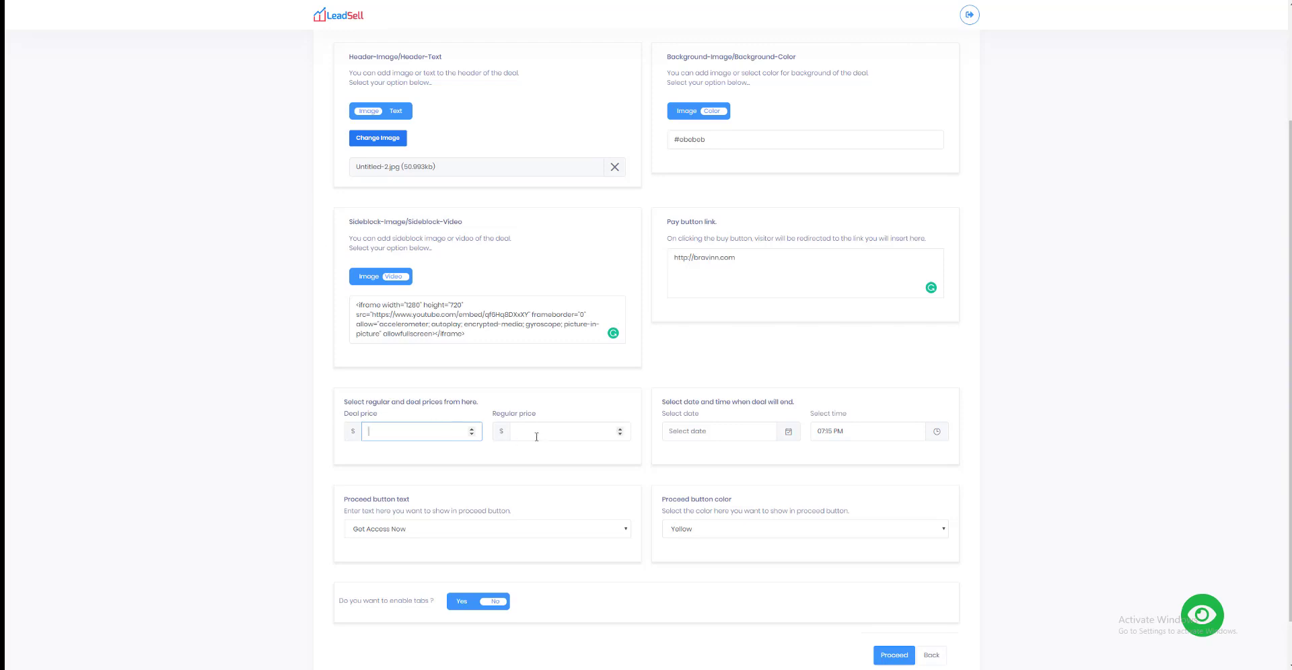
text(4)
click(524, 432)
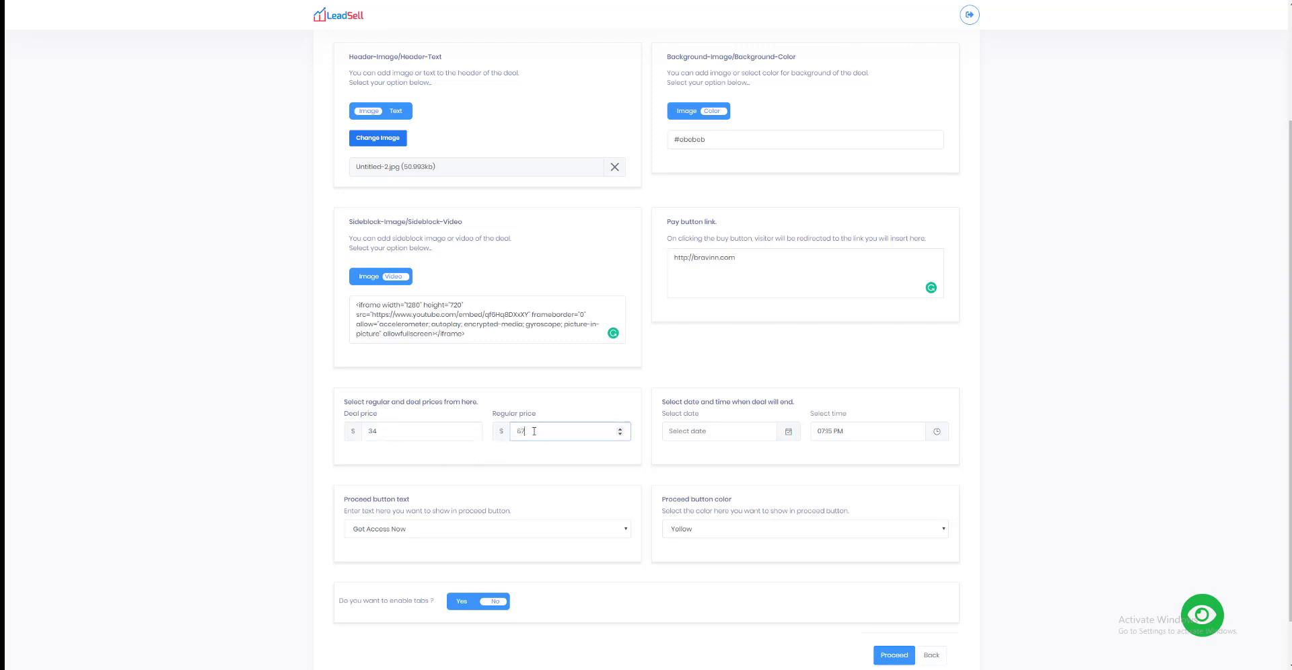
text(67)
Step: Set the deal's end date to 10/11/2019
click(703, 433)
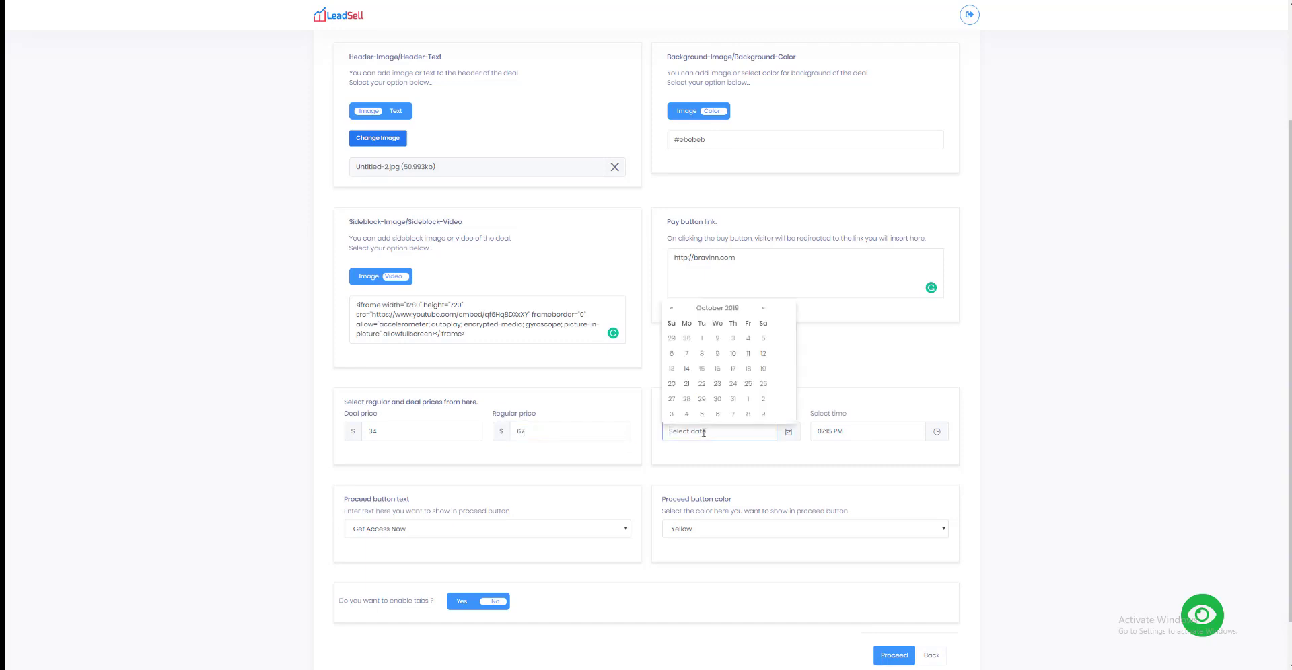
click(727, 452)
click(724, 436)
click(747, 354)
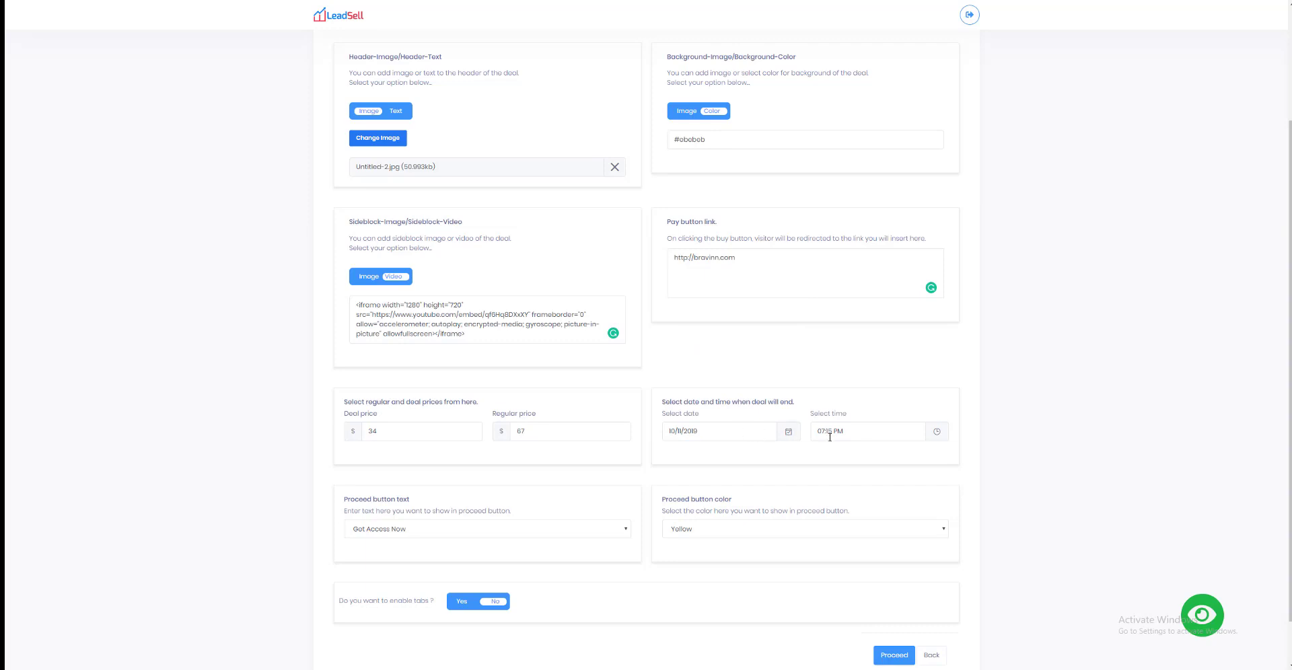
Step: Choose "Get Access Now" as the proceed button text and Blue as the proceed button color
click(408, 534)
click(407, 534)
click(386, 535)
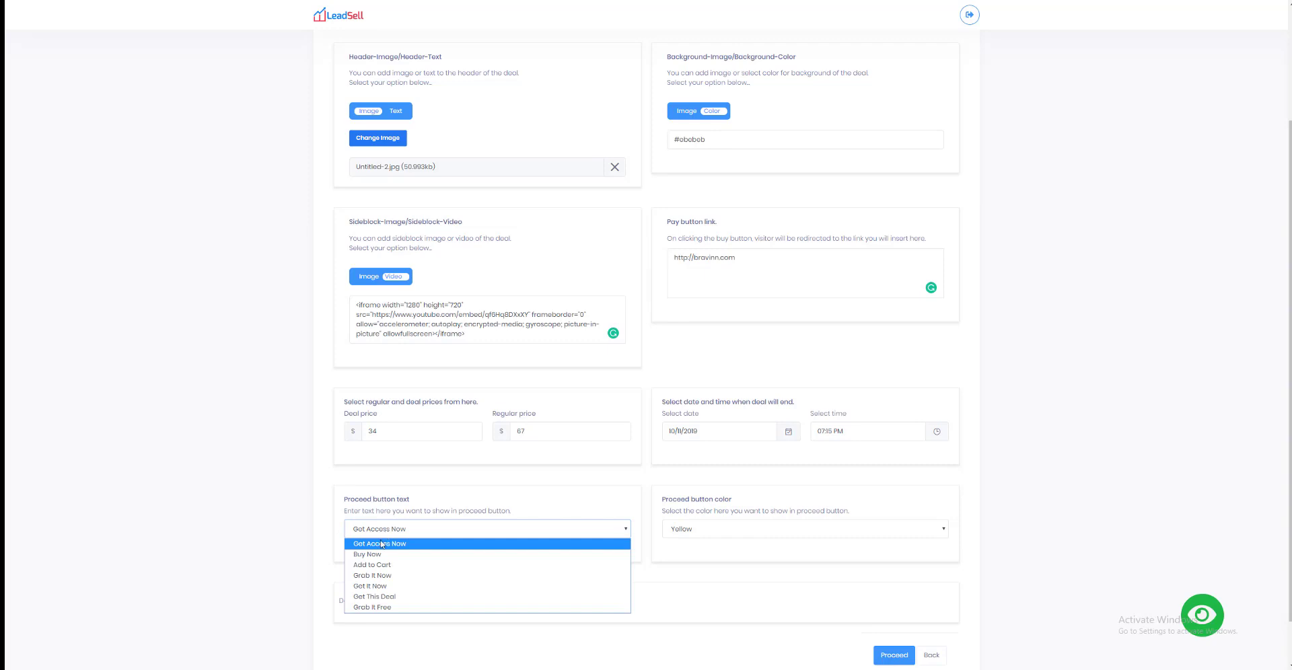
click(380, 544)
click(685, 539)
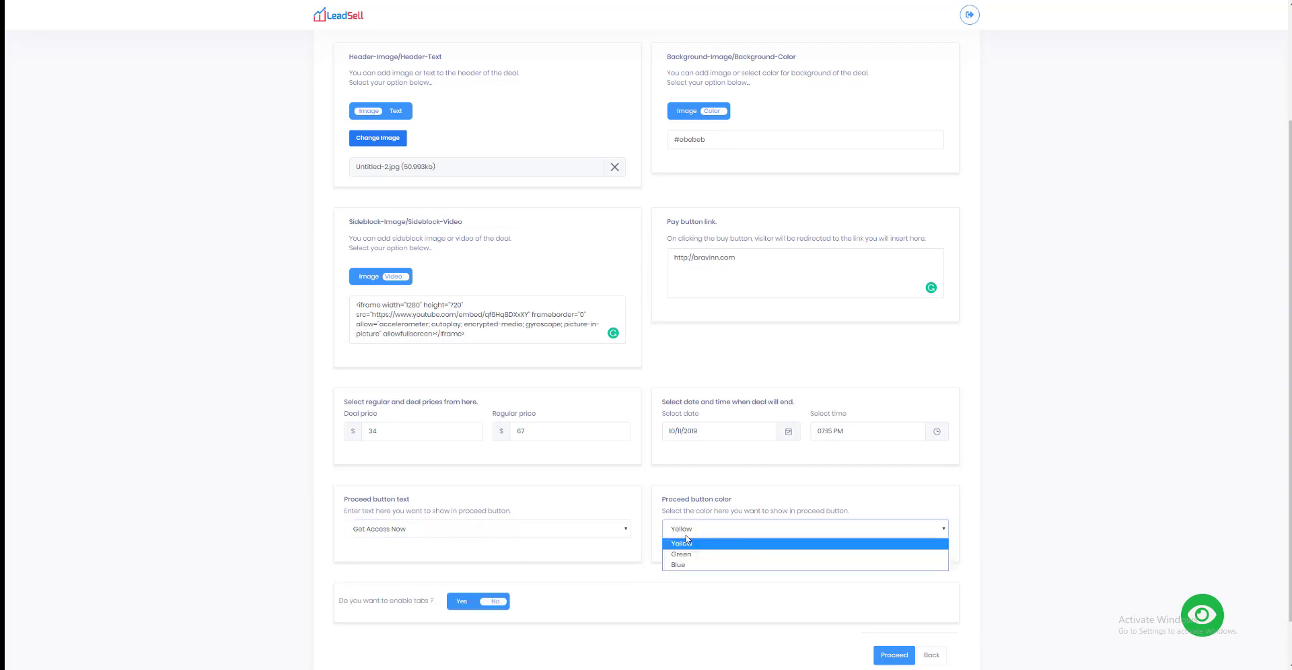
click(686, 568)
Step: Preview the deal page to check its header, video, prices, button and countdown, and close the preview
scroll(574, 564, down, 1)
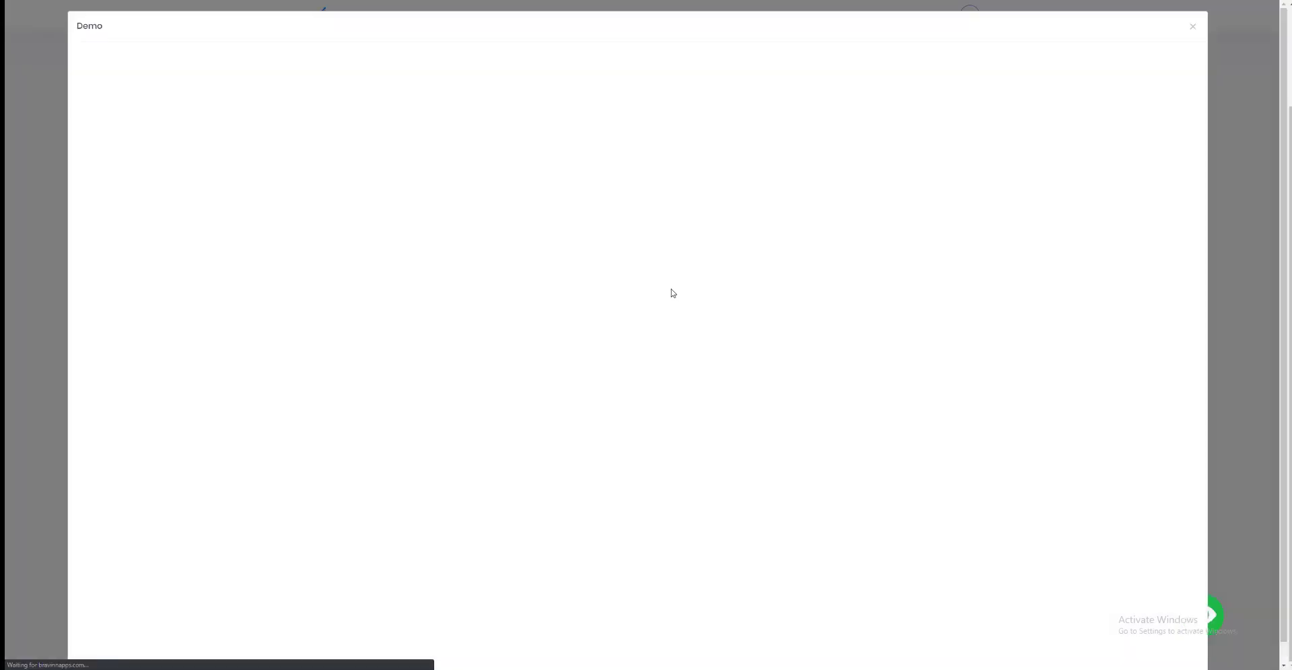
scroll(672, 293, down, 1)
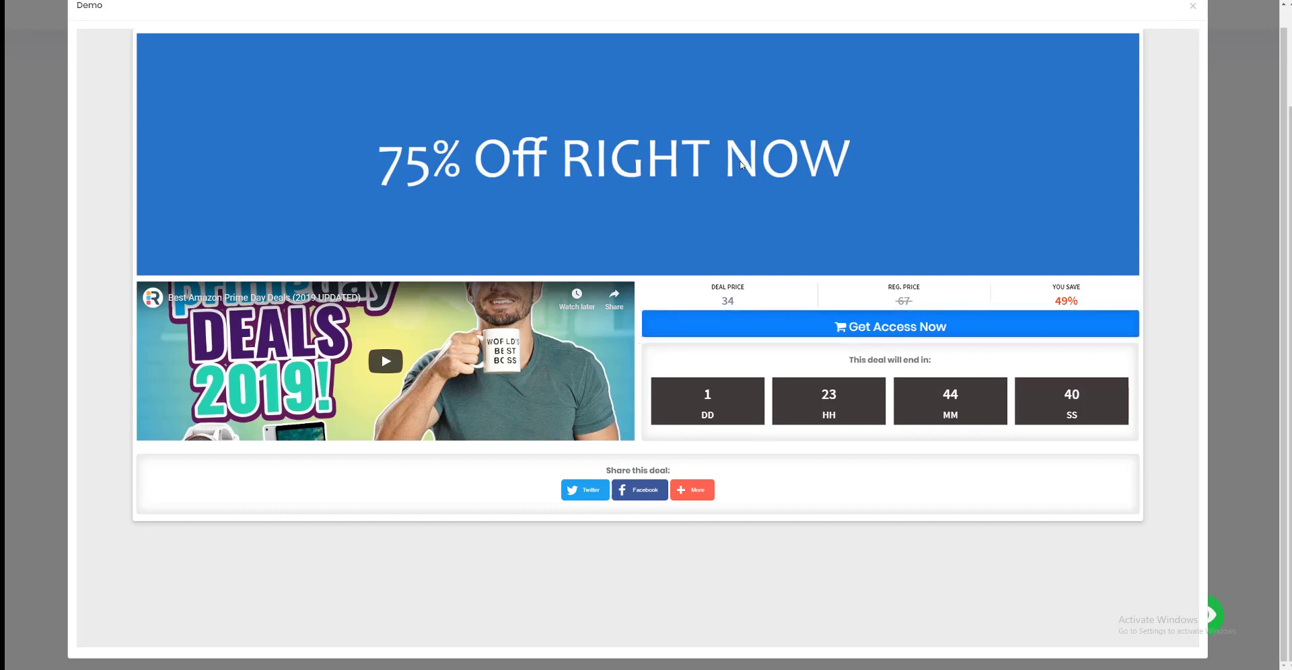
scroll(905, 224, up, 1)
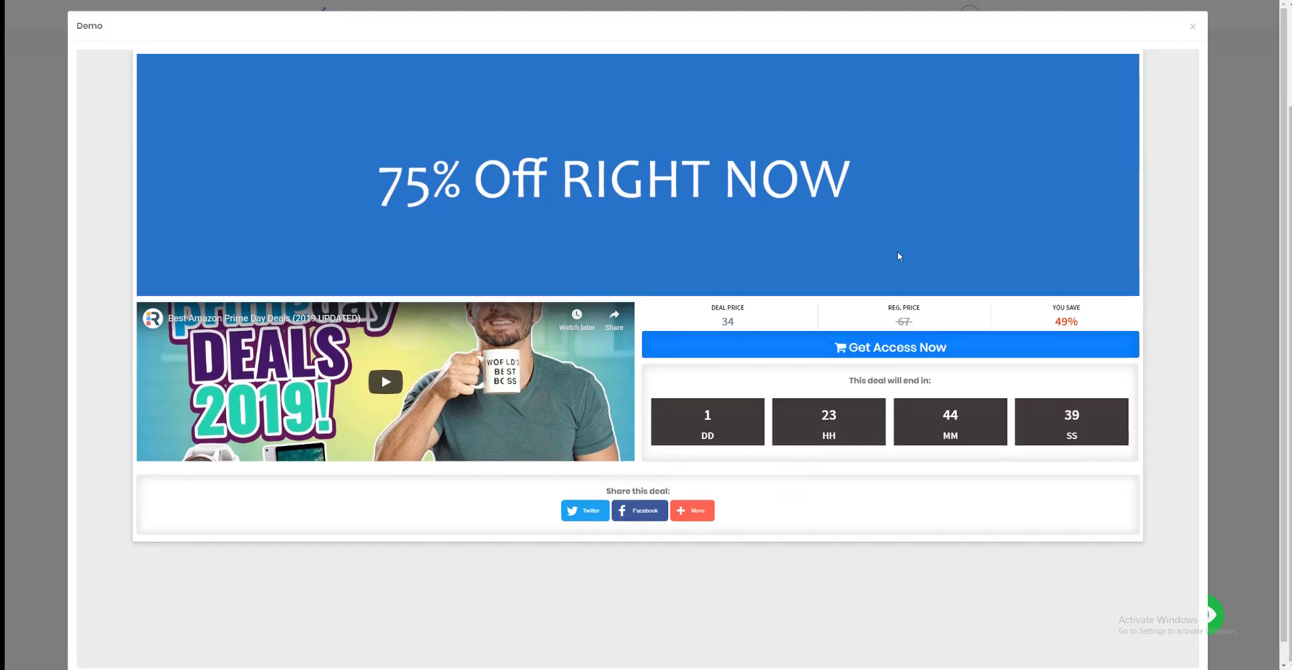
click(1191, 31)
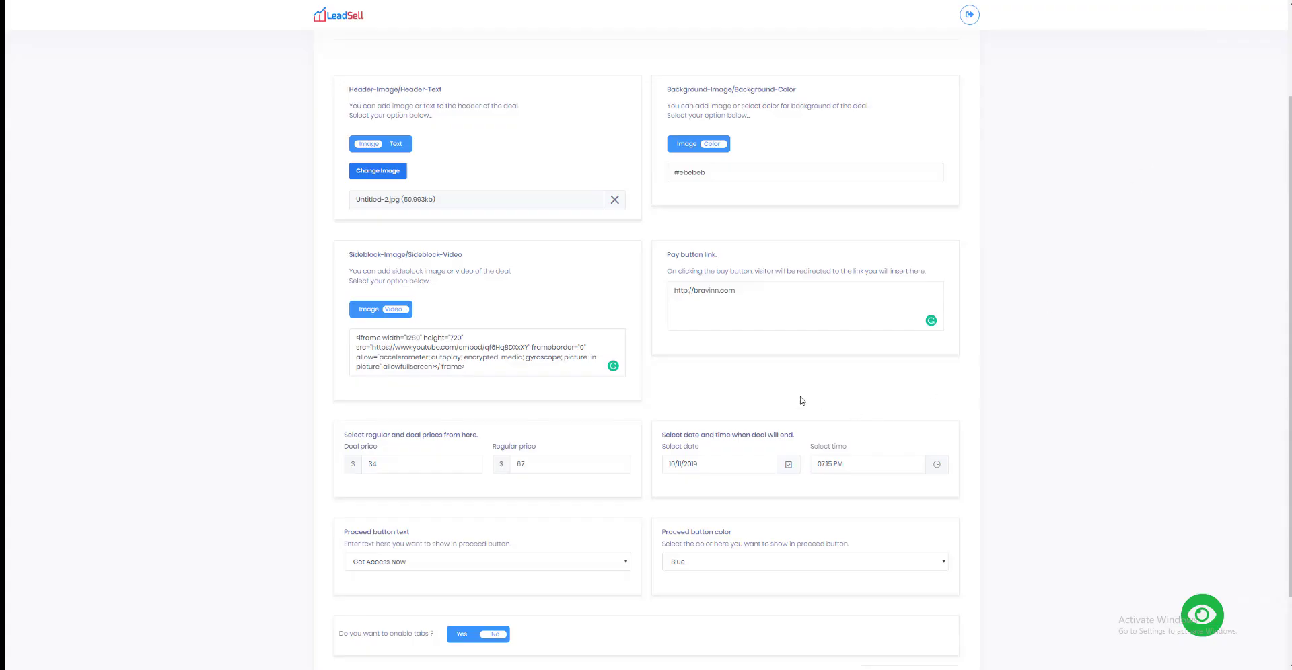
Step: Proceed to the Bonuses step, enable bonuses and attach WebbyApp, UltraVid and VidPix
click(883, 602)
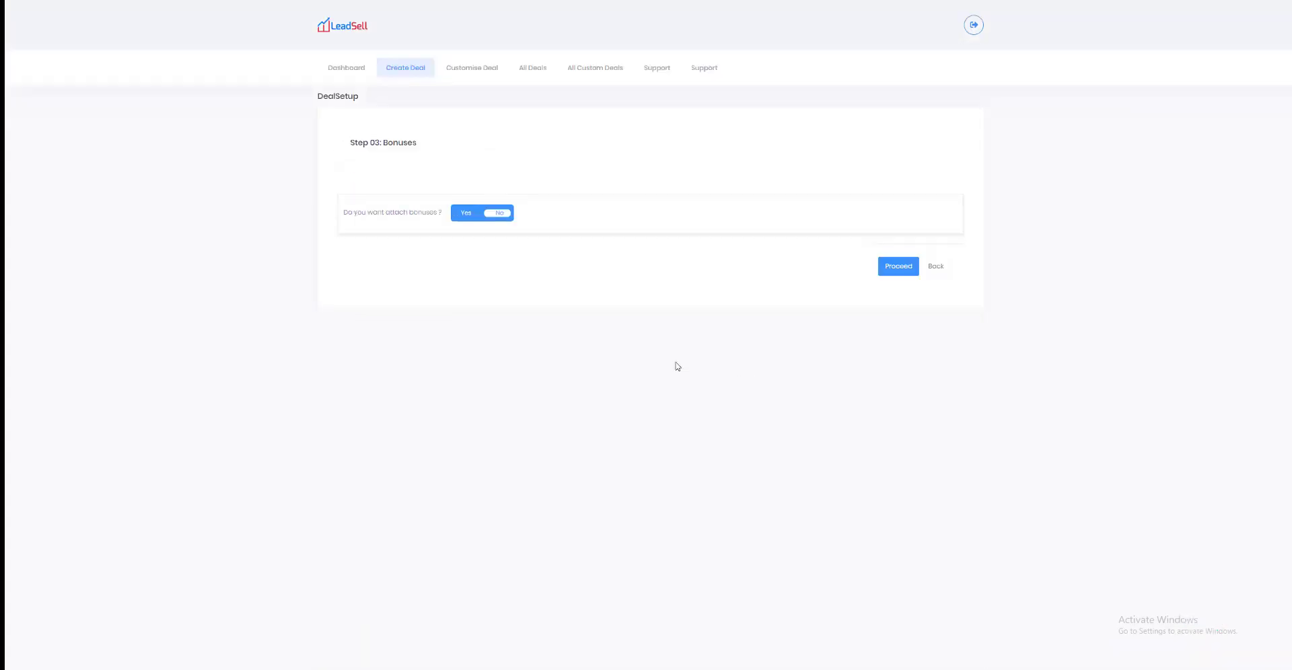
click(469, 216)
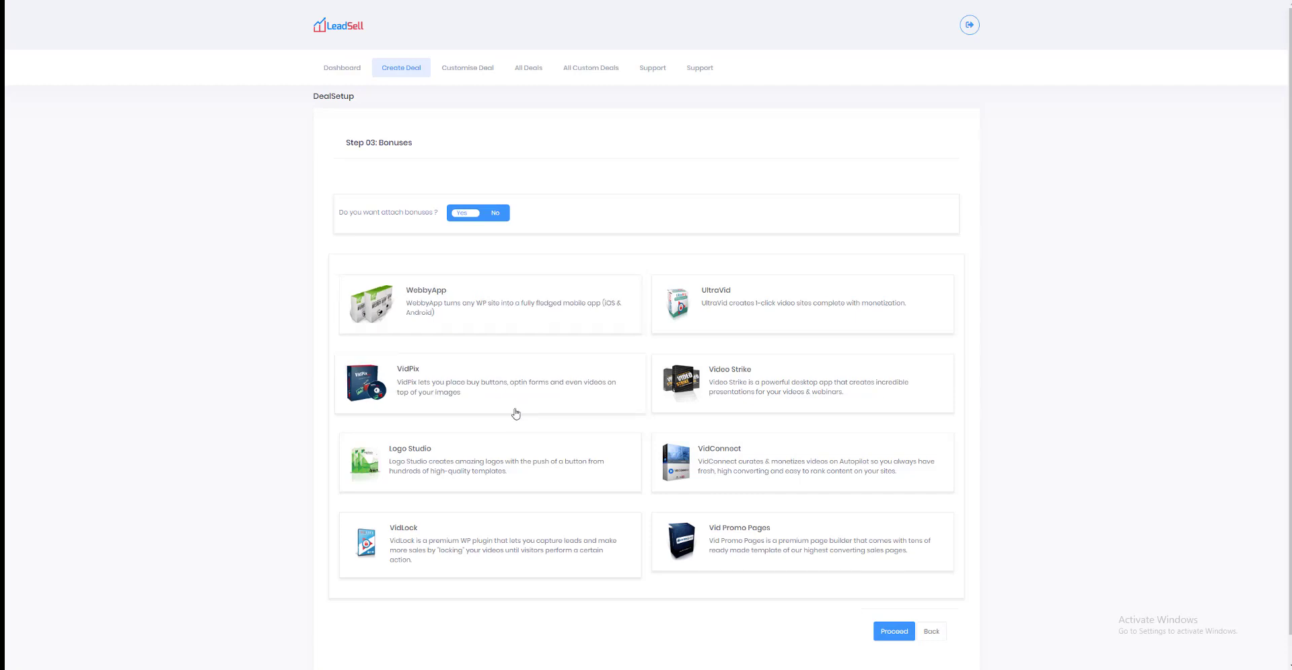
click(500, 318)
click(741, 323)
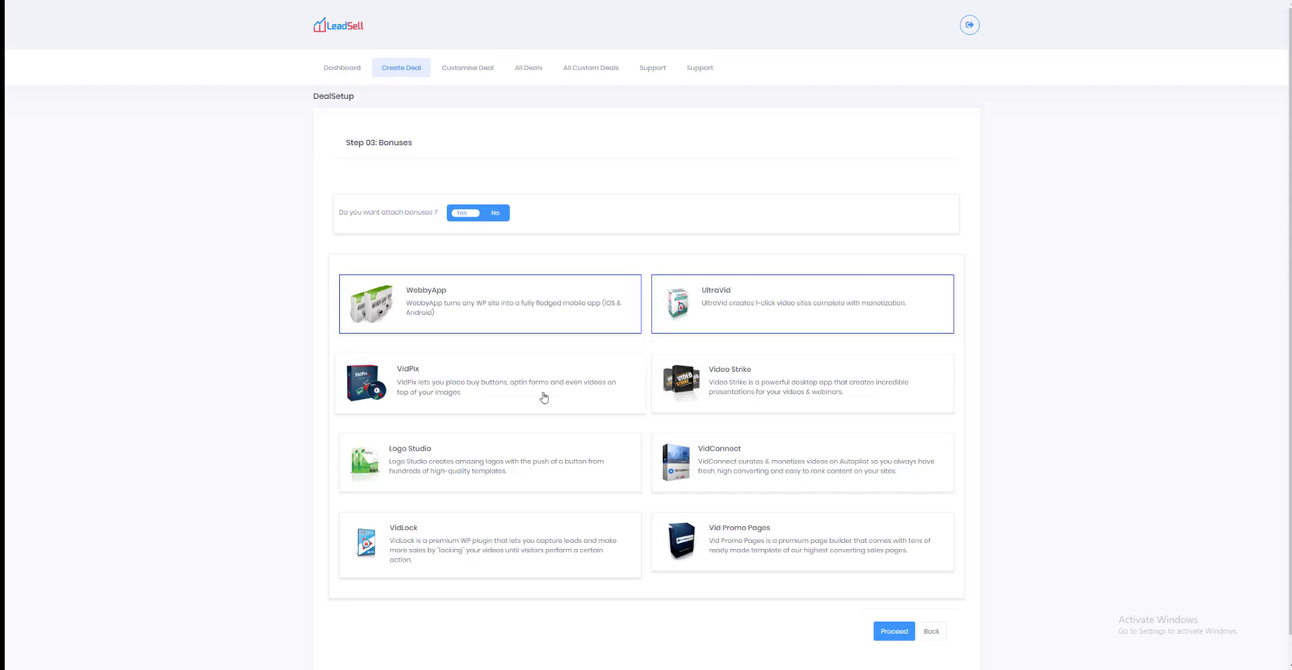
click(538, 377)
scroll(805, 586, down, 1)
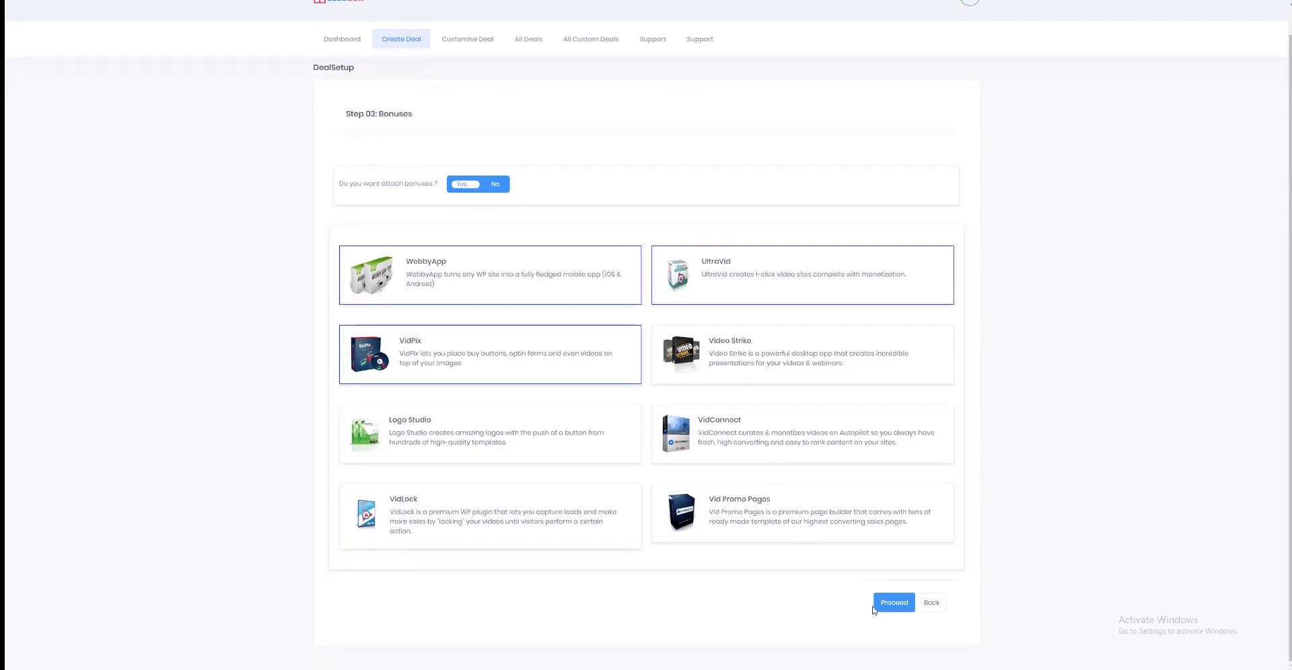
Step: Proceed to the Website Registration step and name the deal HelloDeal
click(882, 605)
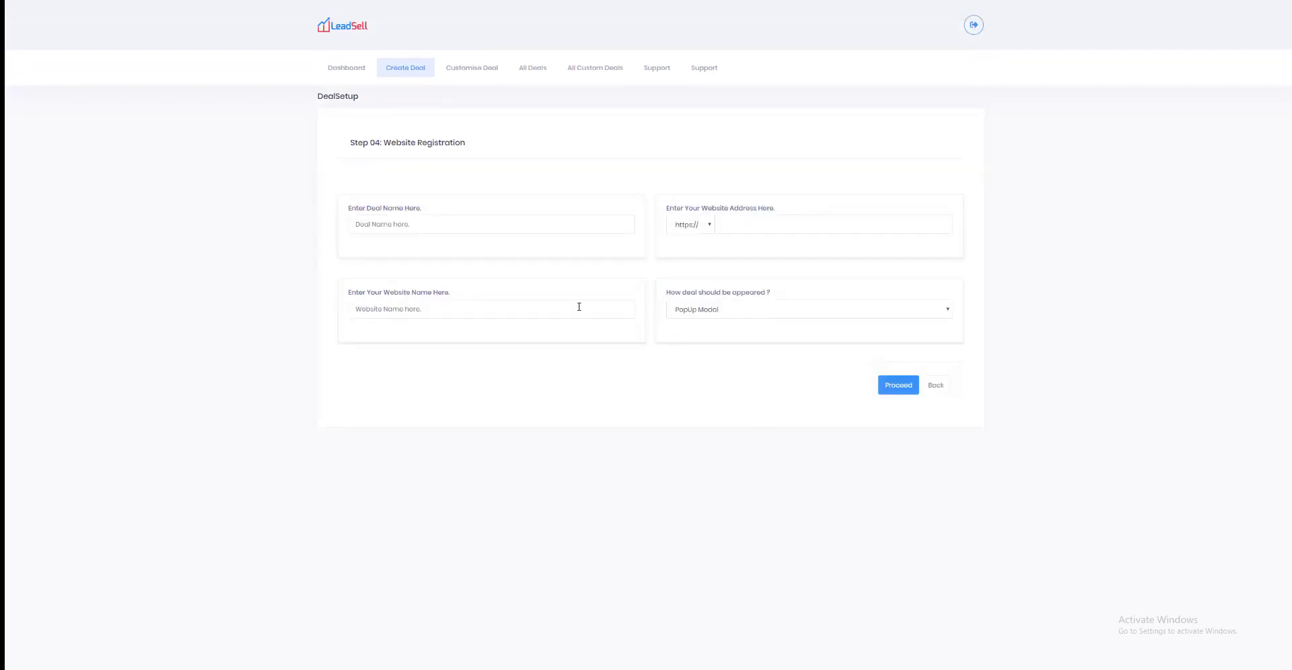
click(475, 224)
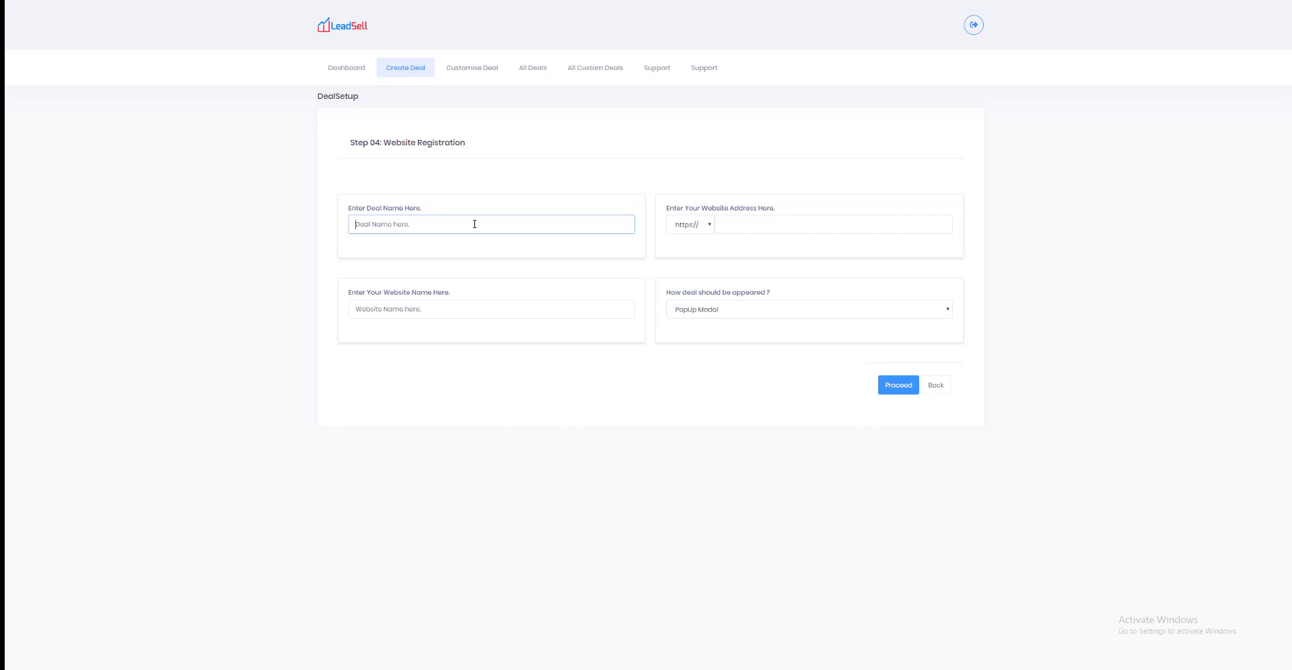
text(HelloDeal)
key(Tab)
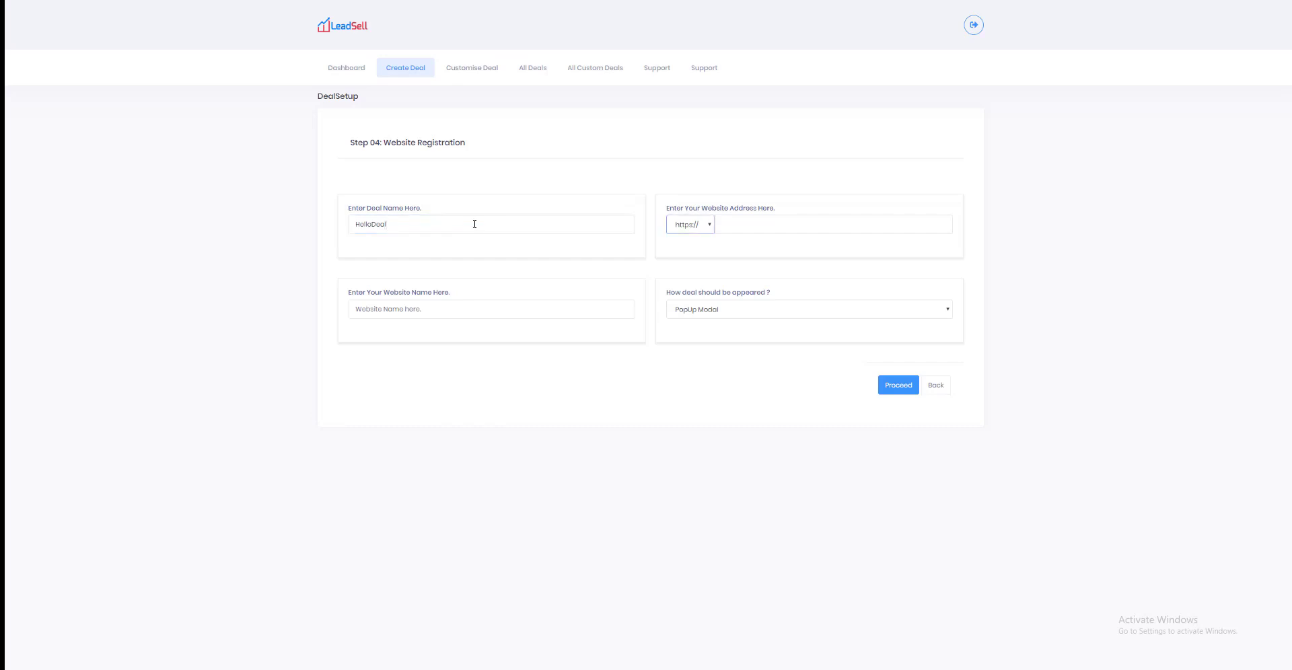
click(840, 225)
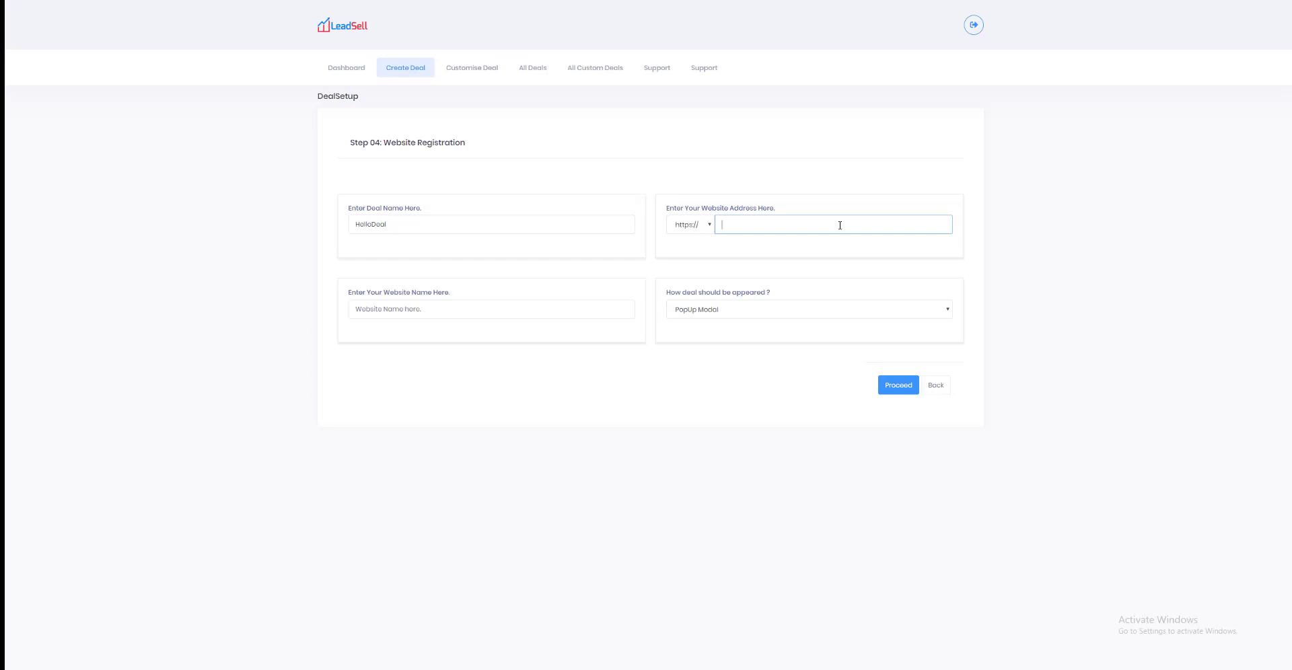
text(bravinn.com)
click(421, 311)
text(br)
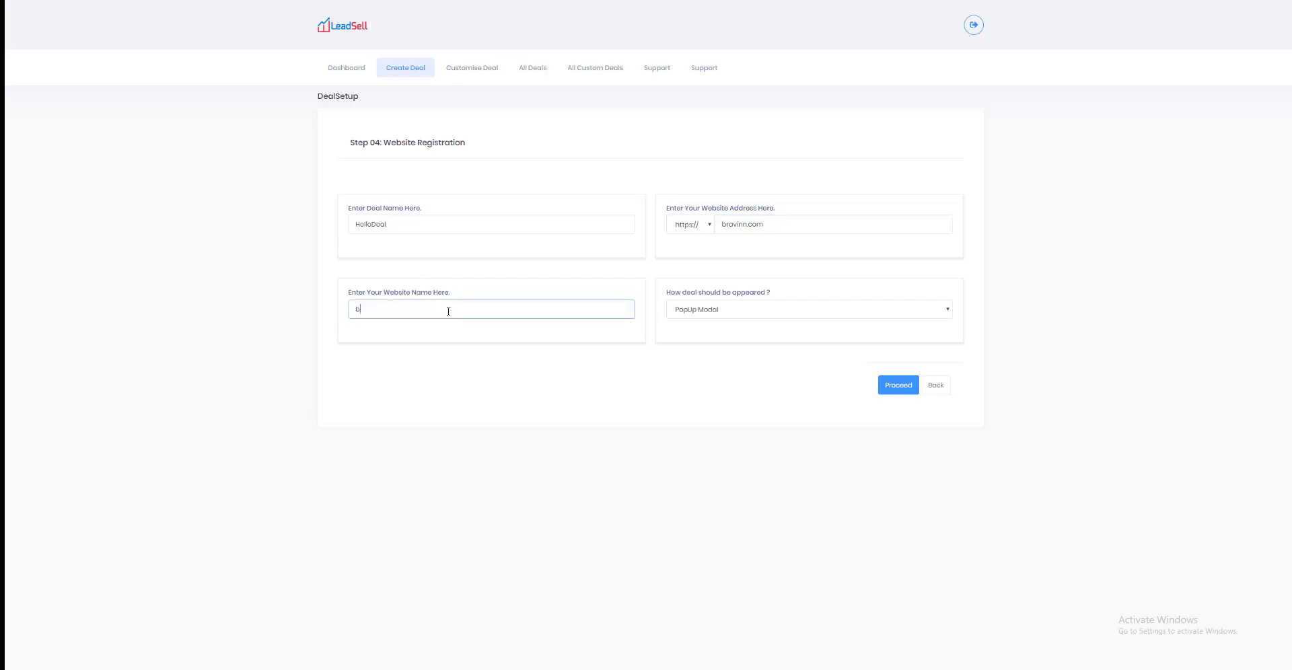
text(avinn)
key(Tab)
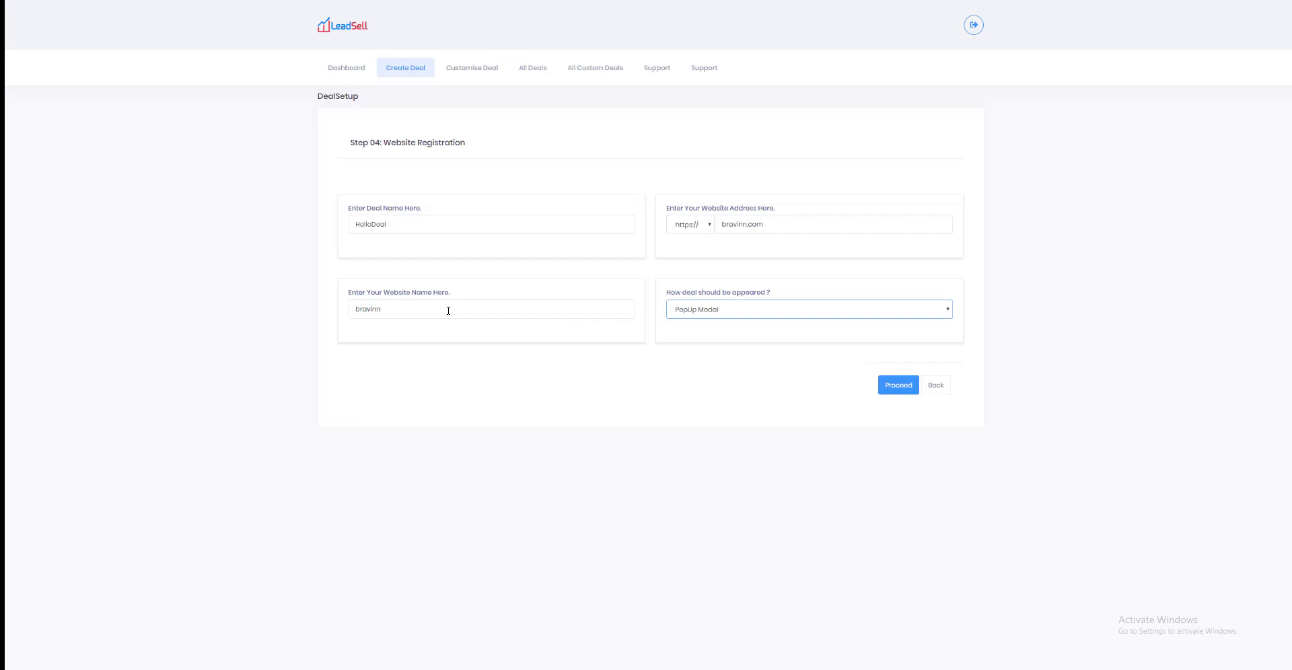
click(814, 308)
click(814, 308)
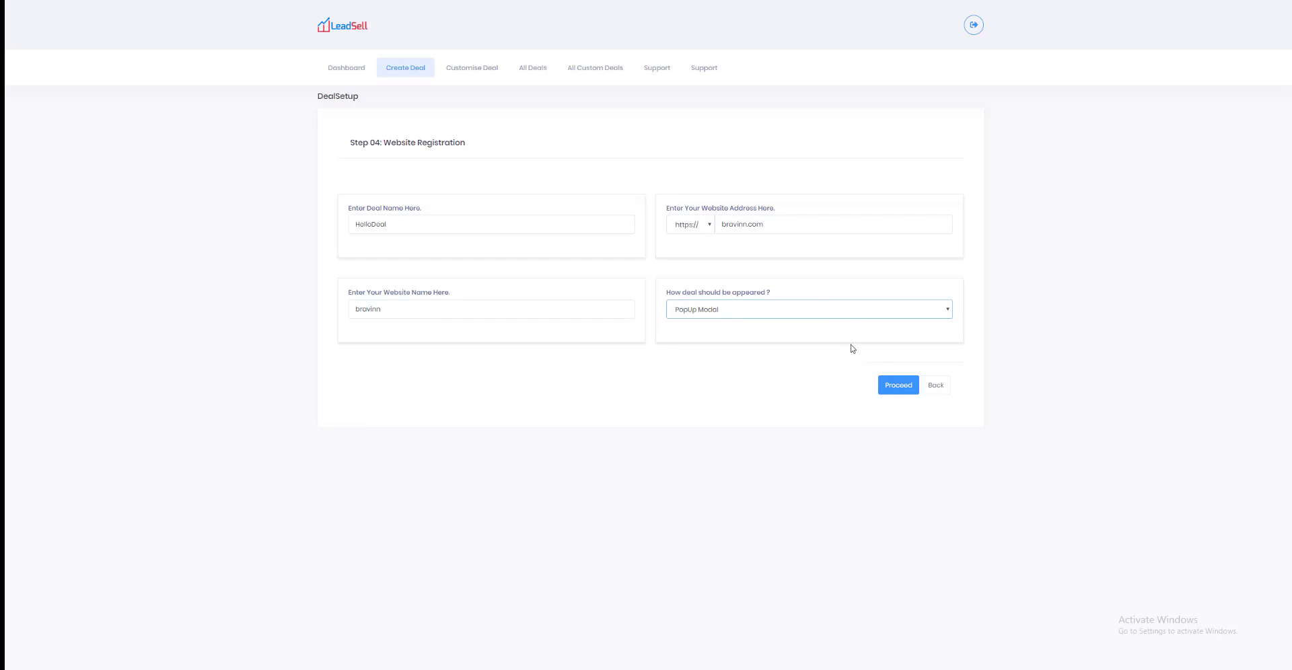
Step: Proceed to General Setting, set the deal directory button text to "Test" and add blog_single.jpg as the directory image
click(882, 385)
click(503, 247)
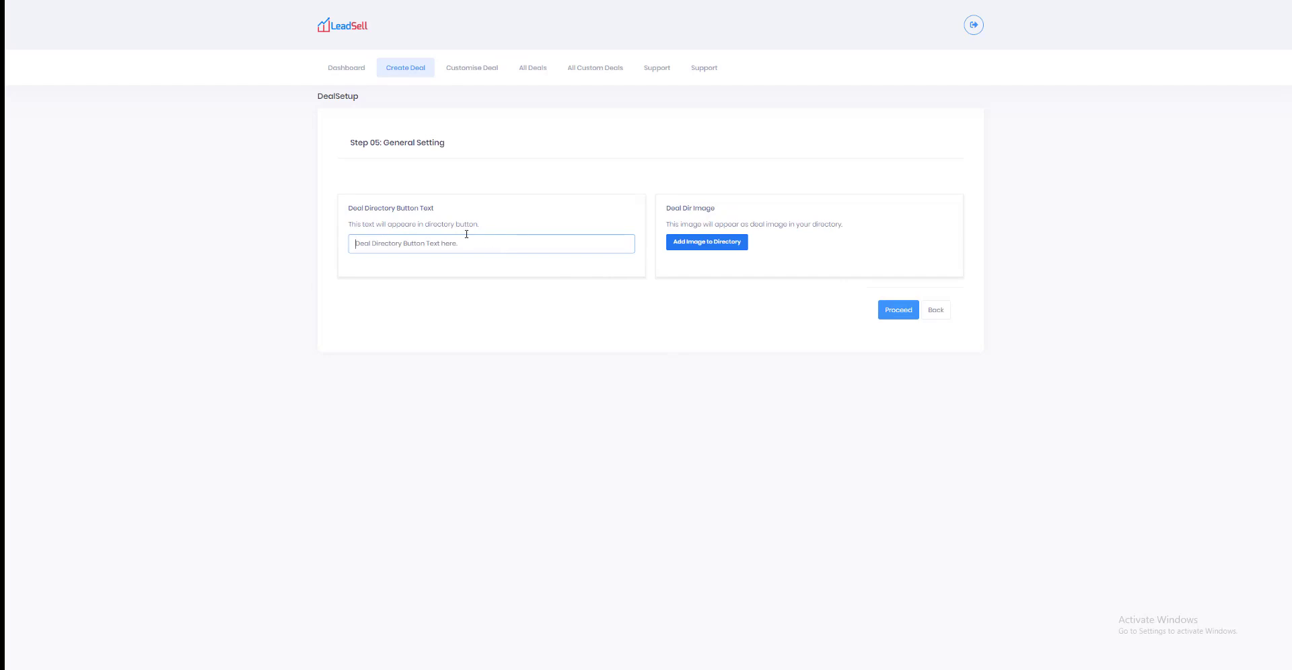
text(Test)
click(676, 244)
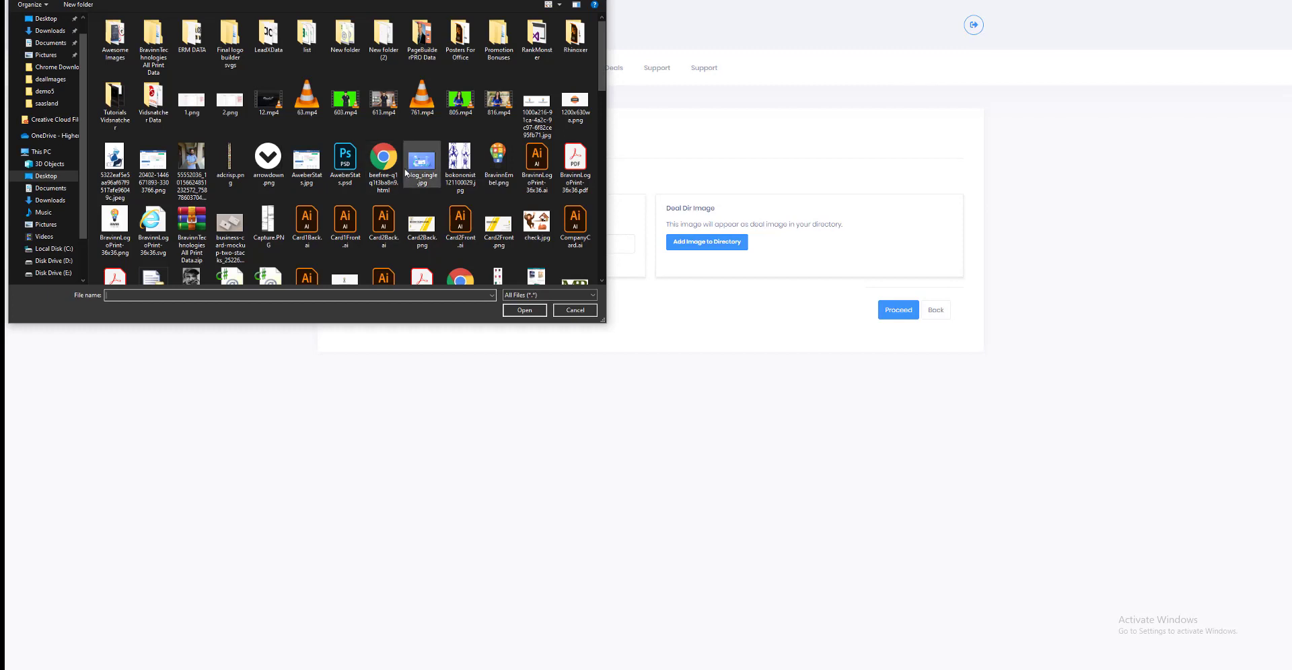
double_click(407, 173)
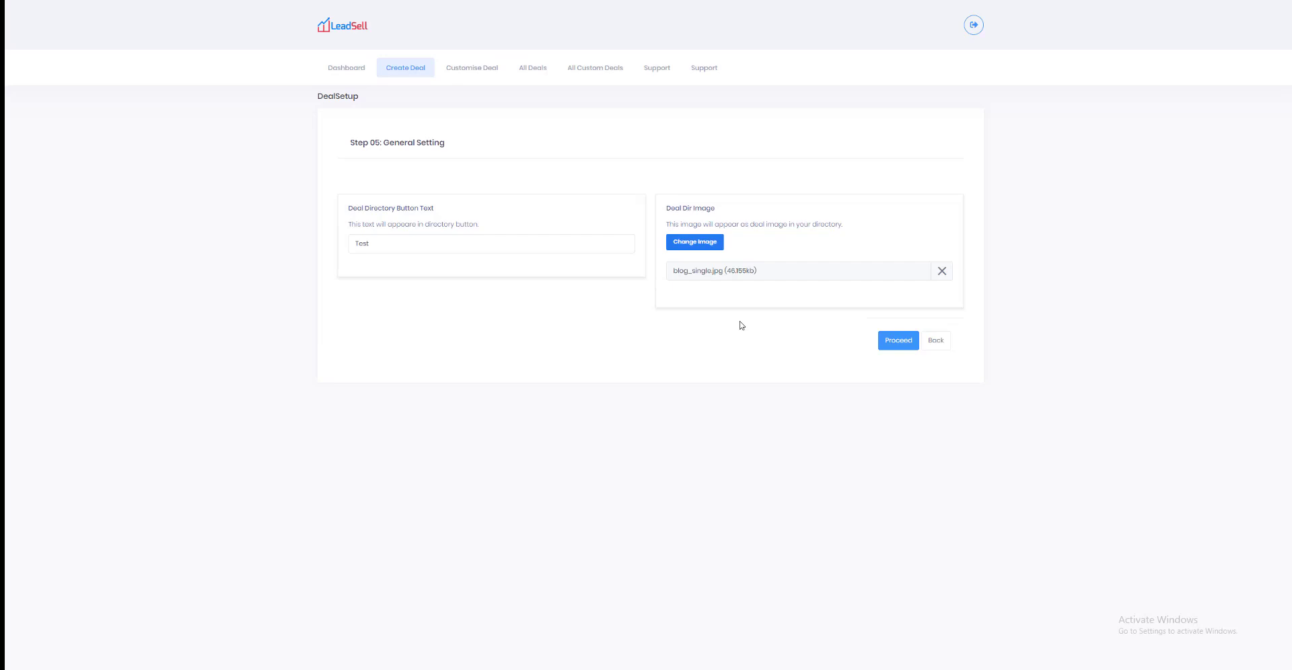
Step: Proceed to the SEO Setting step and submit the deal with the title, keyword and description left blank
click(899, 341)
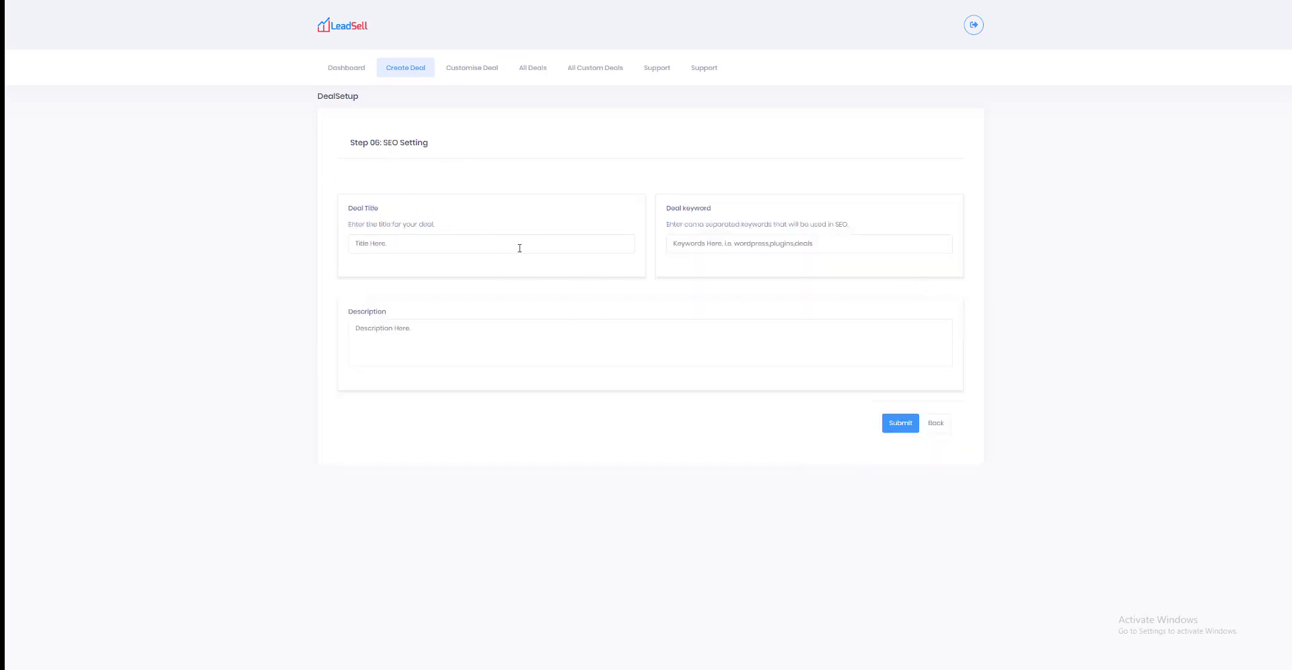
click(900, 422)
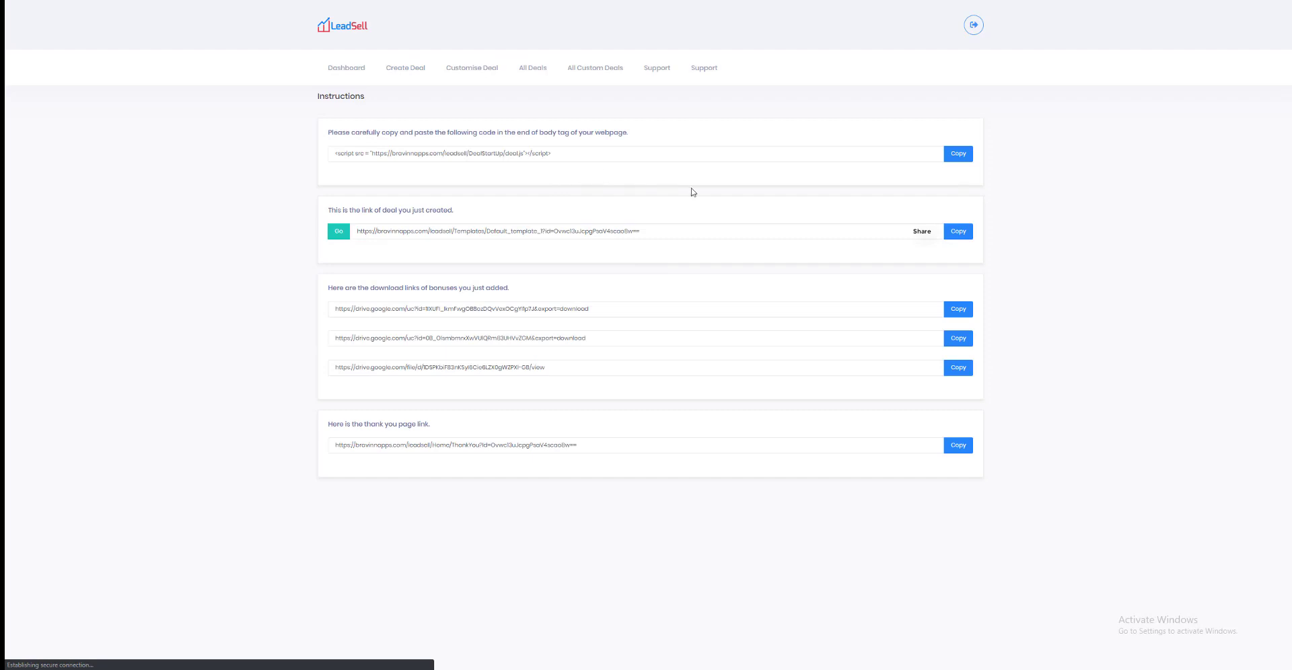
Step: Review the embed script, open the published deal page from its link, and return to examine the thank you page link
triple_click(531, 146)
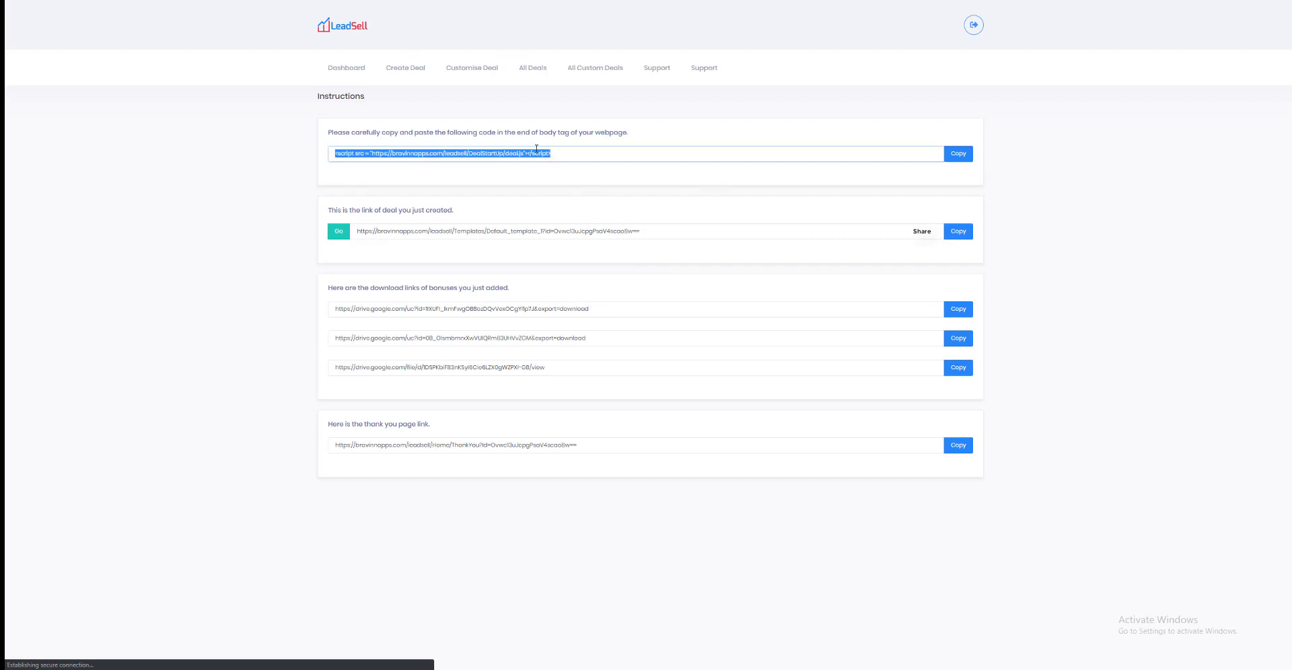
triple_click(508, 231)
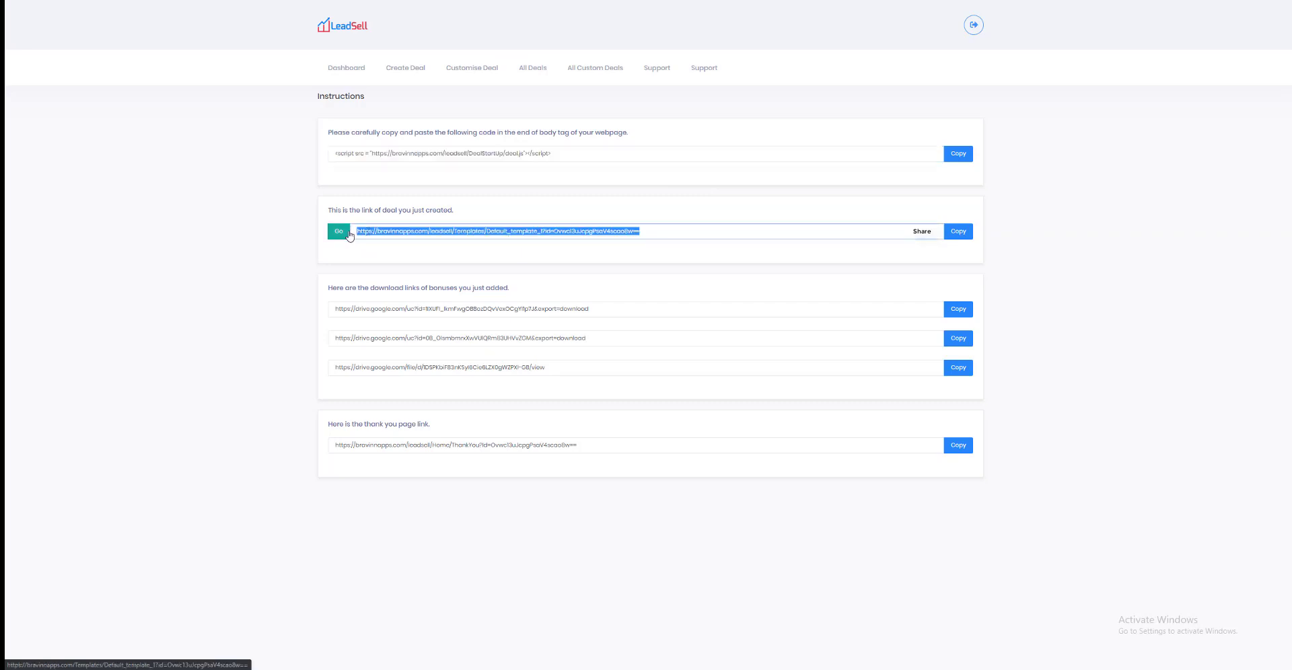
click(339, 231)
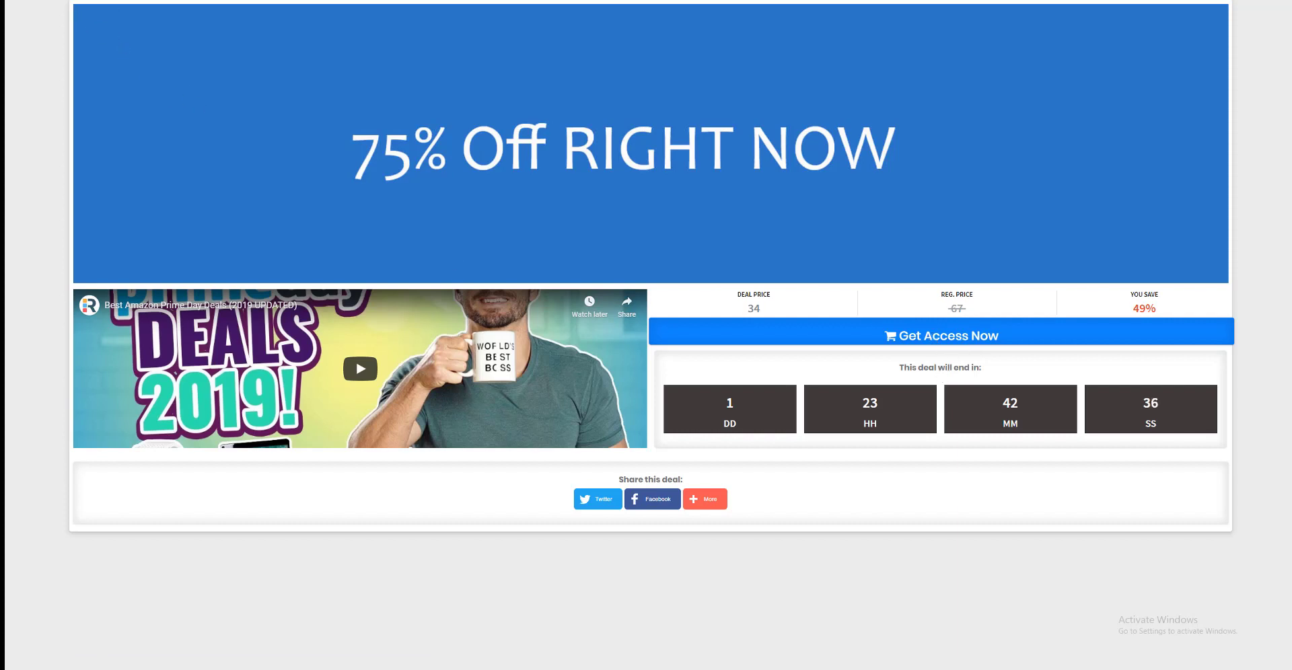
key(ctrl+shift+Tab)
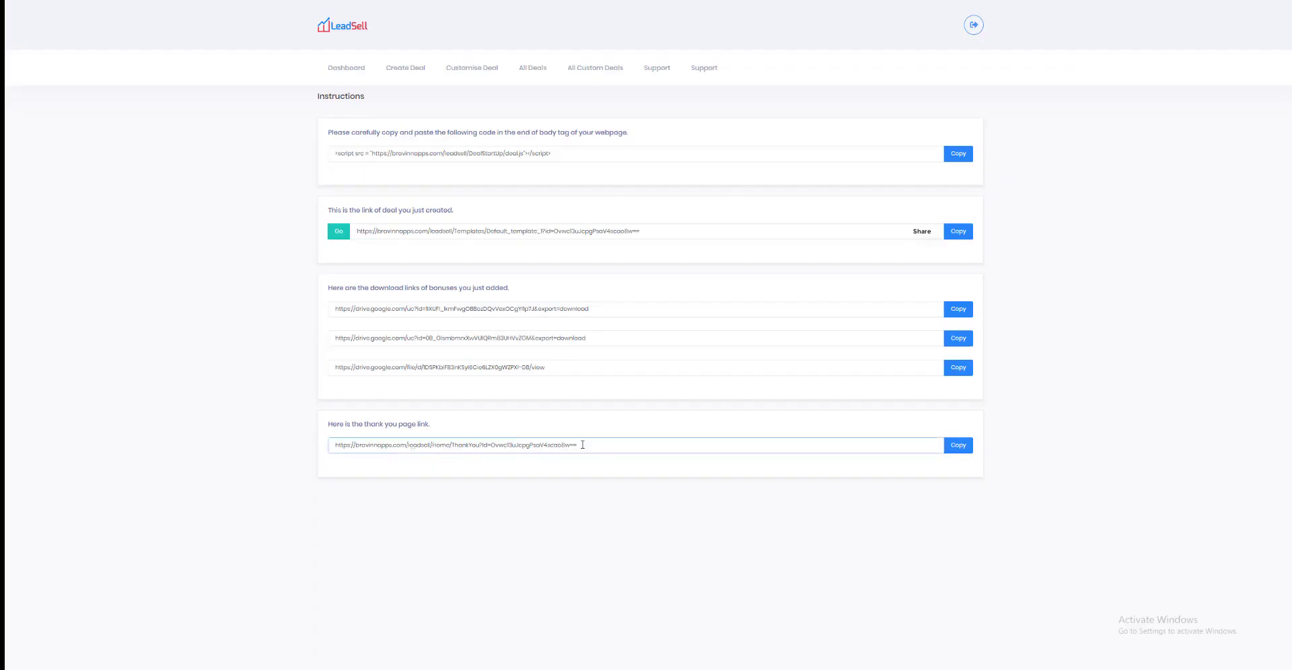
drag(583, 443, 331, 435)
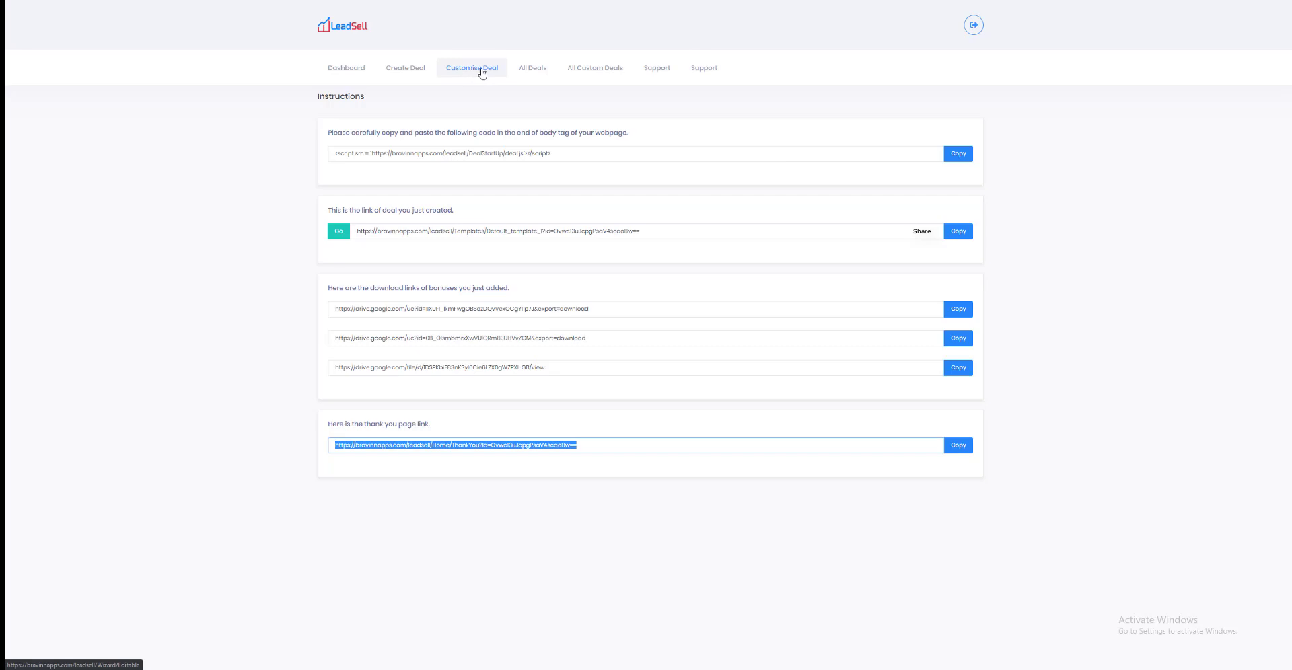
Step: View the list of all deals and the dashboard's deal statistics
click(537, 76)
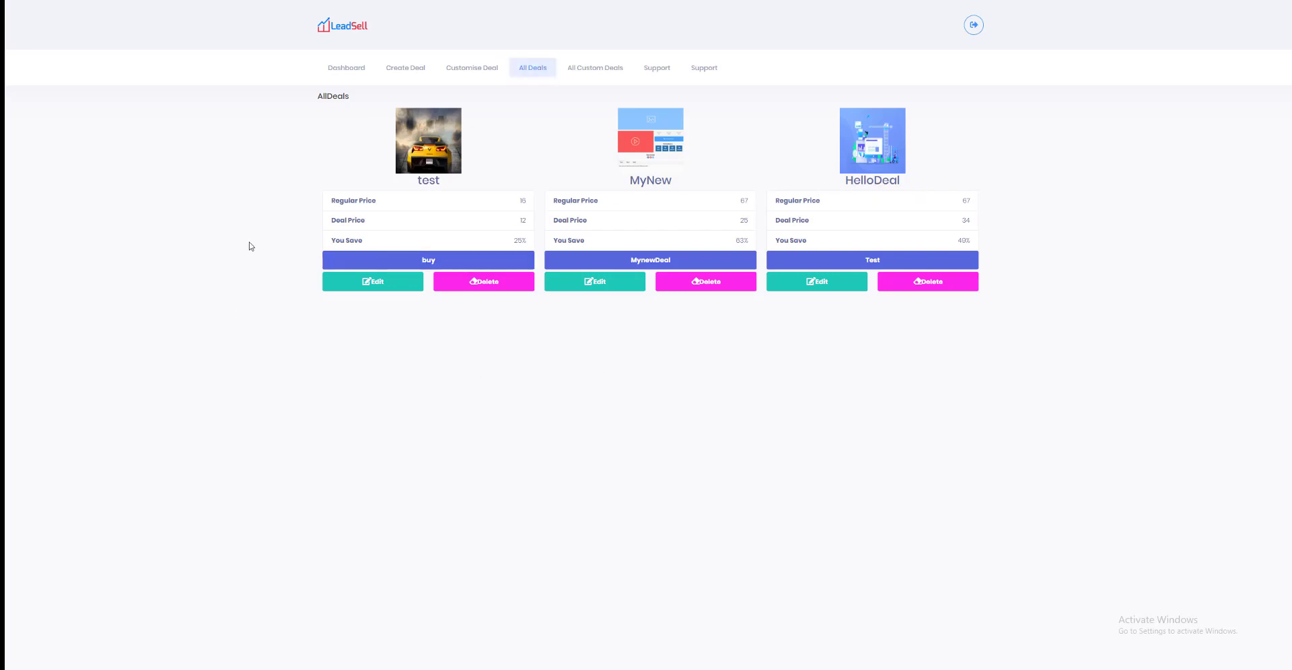
click(362, 65)
key(alt+Left)
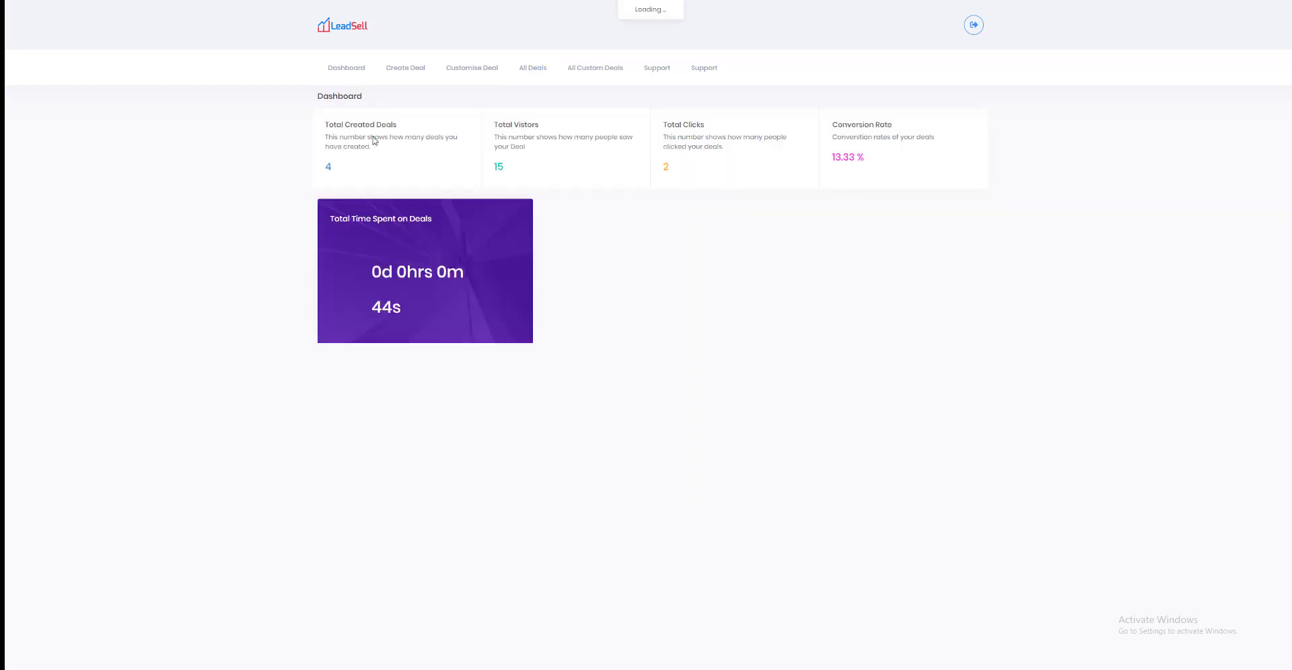